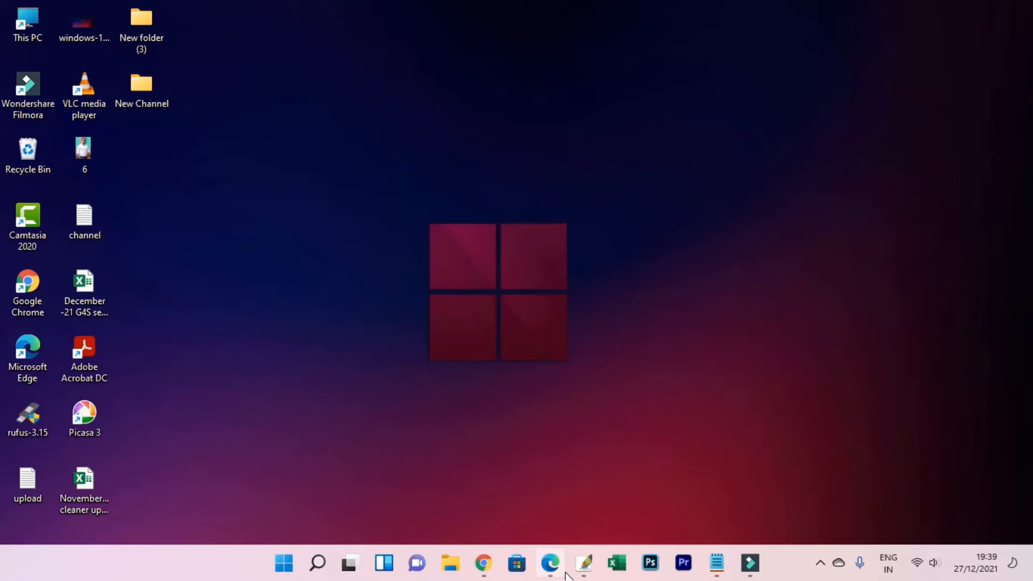
Switch to Microsoft Edge and open youtube.com in the current tab.
left_click(549, 562)
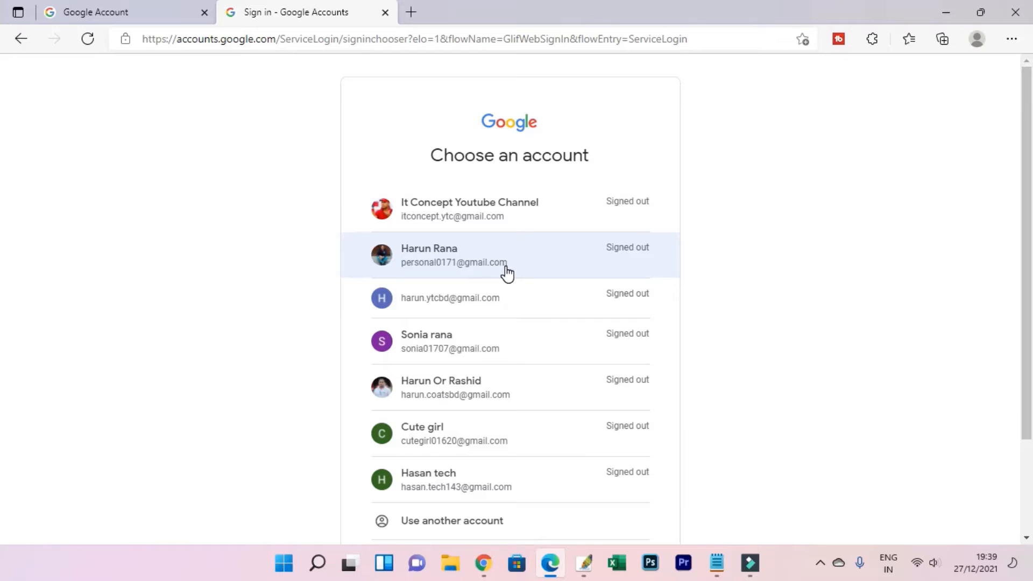
left_click(421, 39)
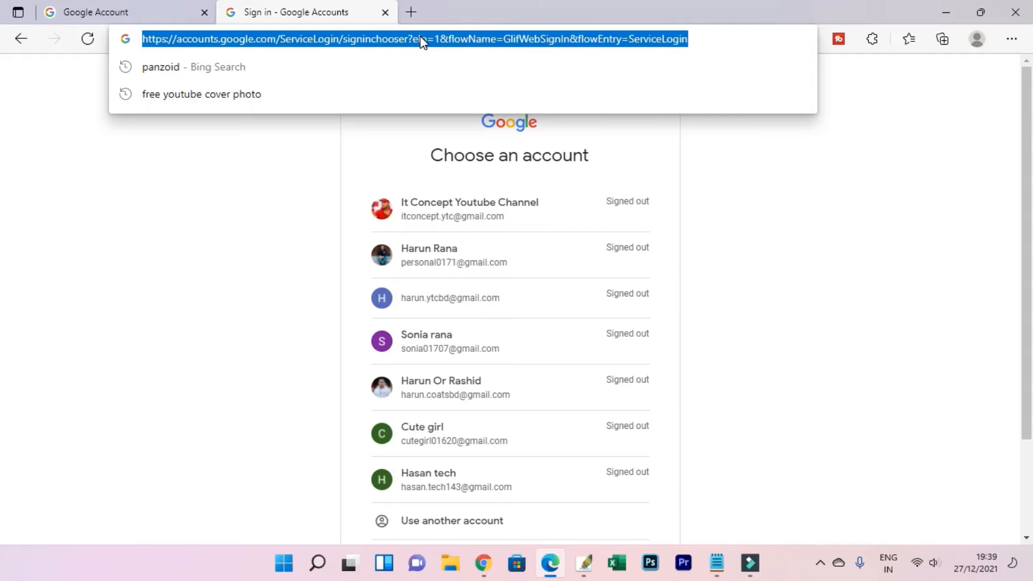
type("yo")
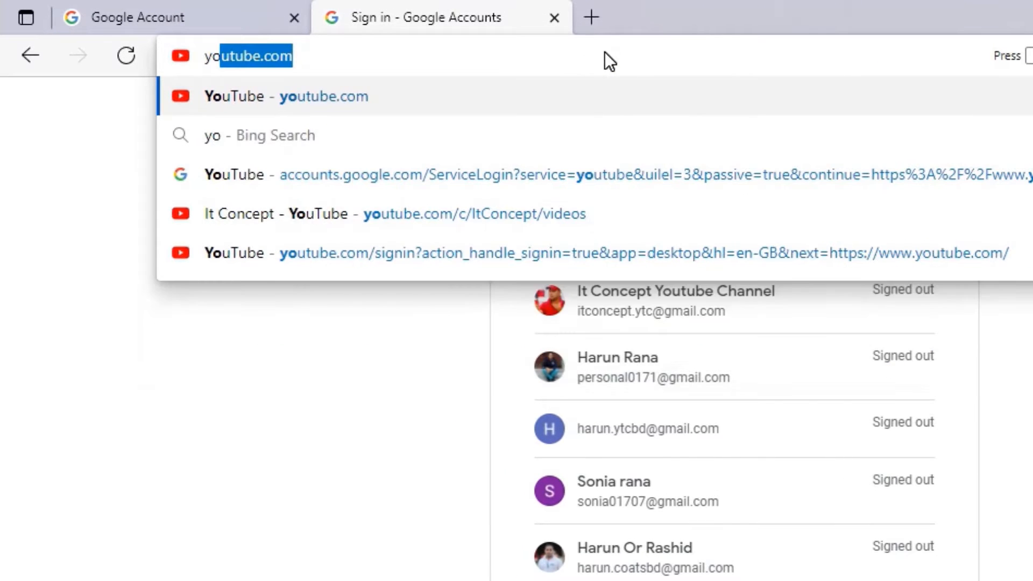
type("utube.com")
key("Return")
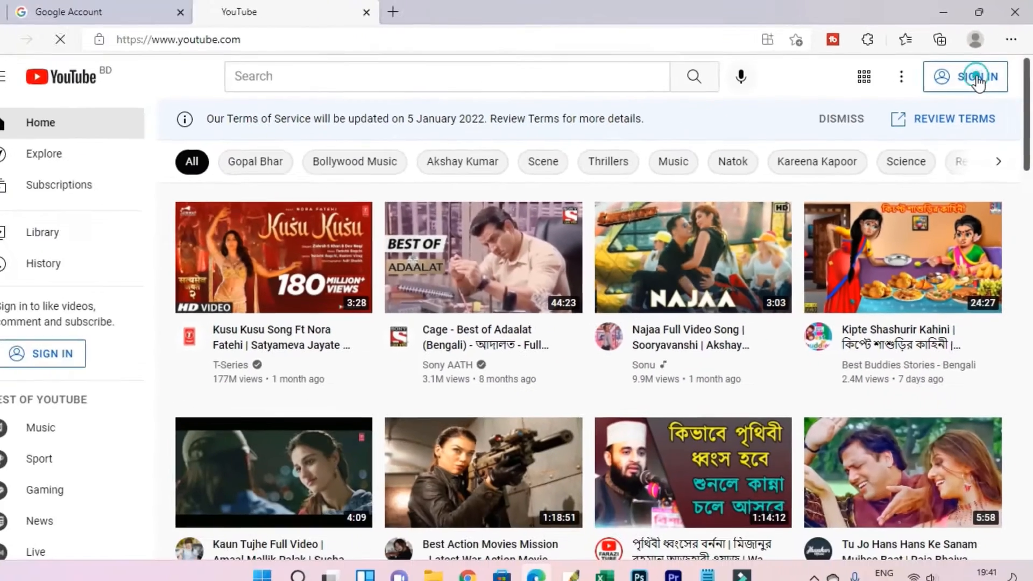
Start signing in to YouTube with another Google account and submit the account's e-mail address.
left_click(927, 138)
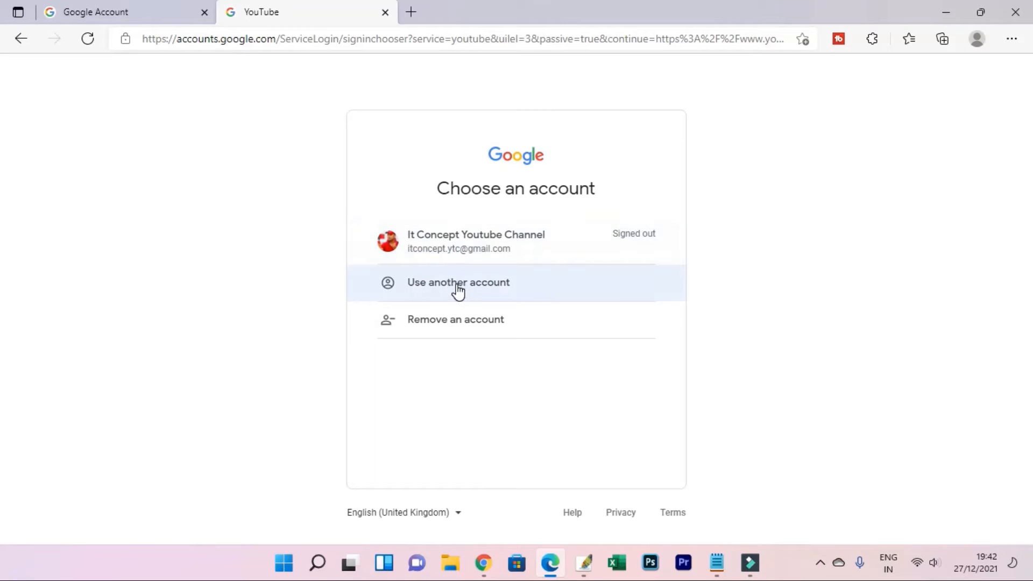
left_click(479, 287)
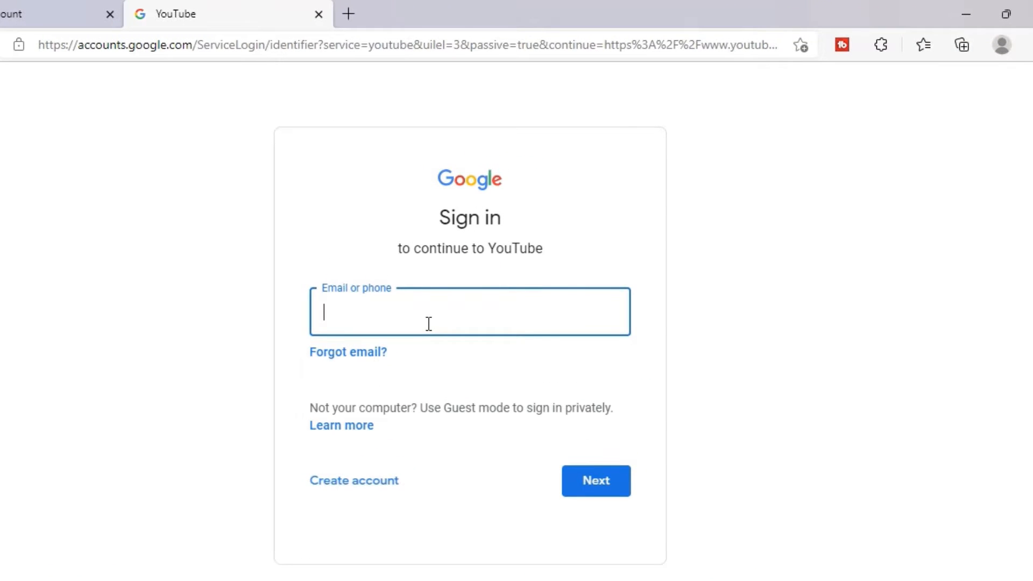
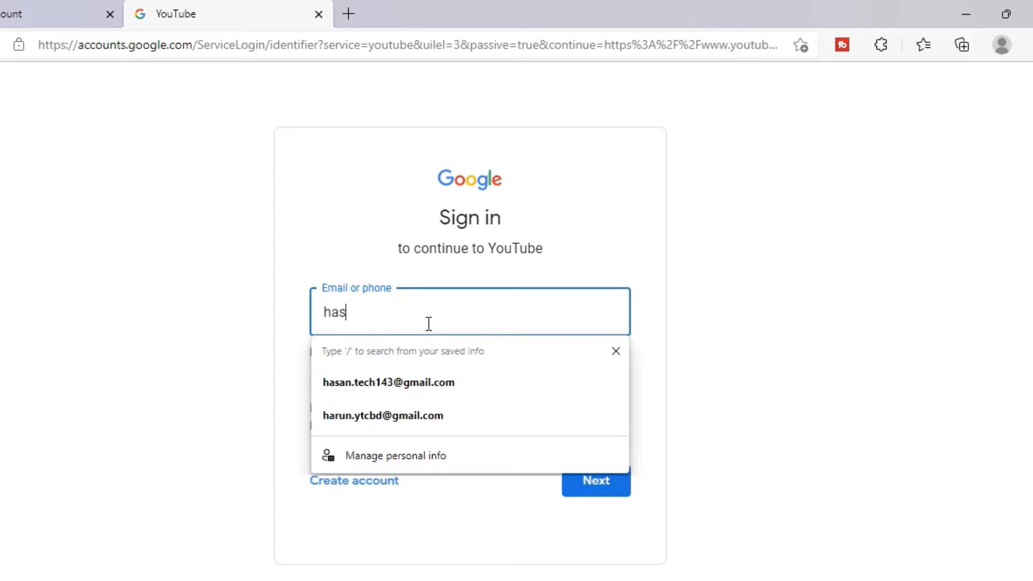
left_click(431, 381)
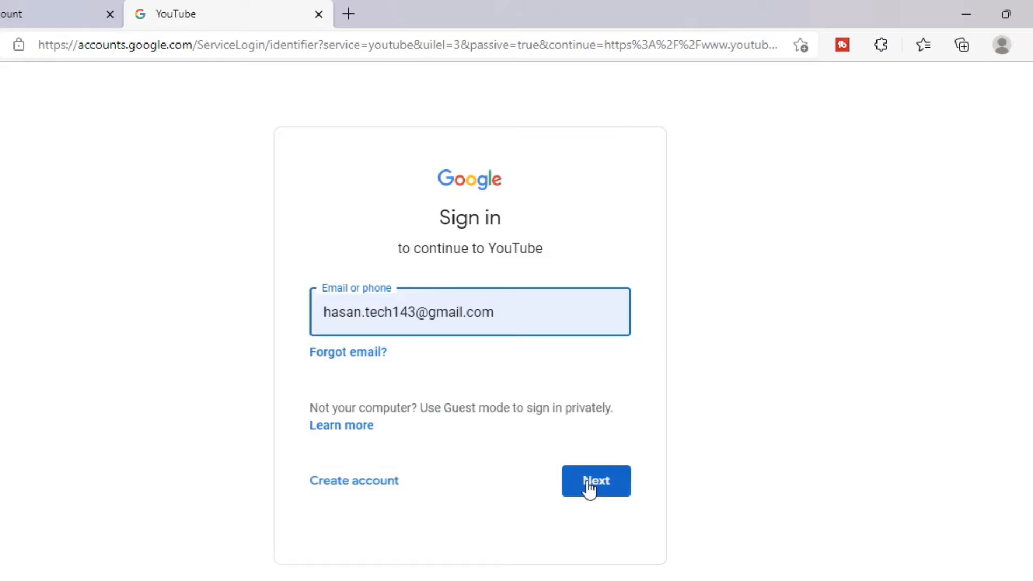
left_click(594, 482)
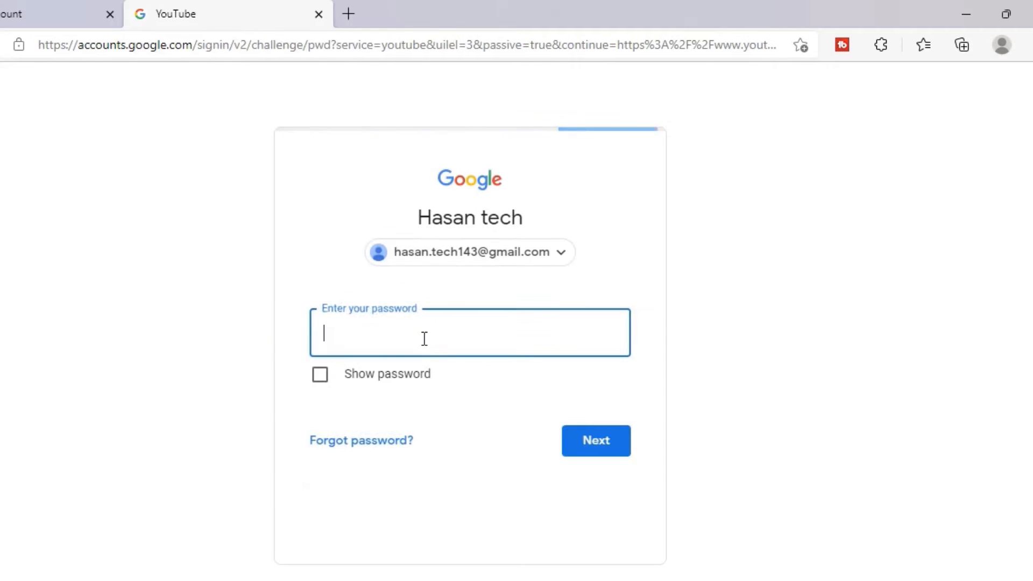
Enter the Google account password and complete the sign-in.
type("•••••••••")
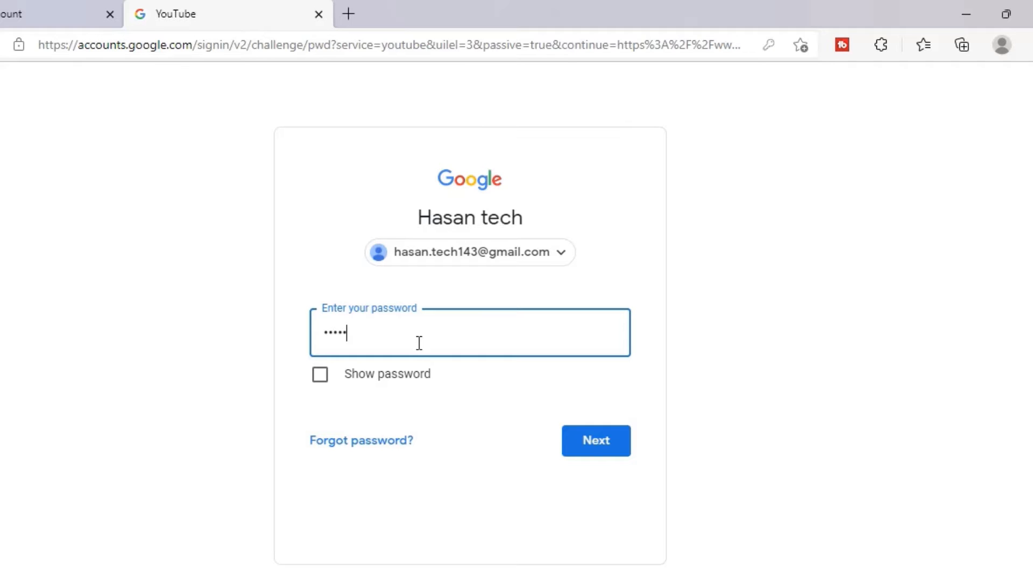
type("••")
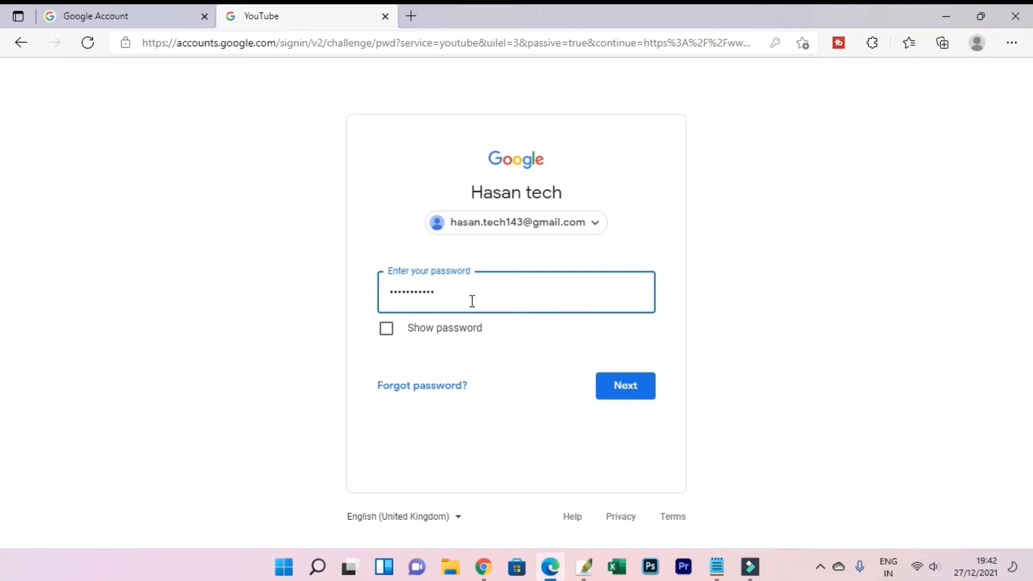
left_click(617, 435)
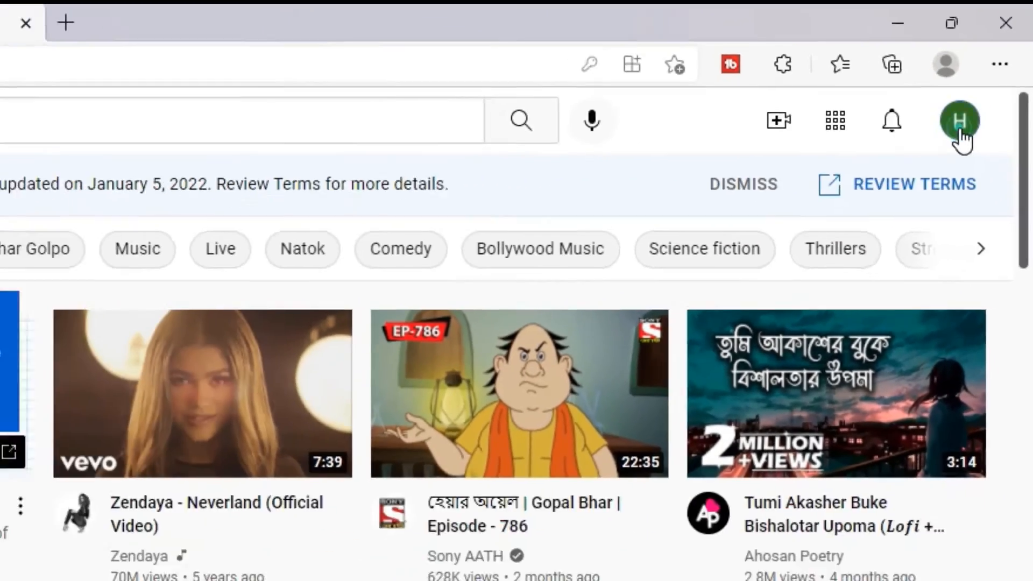
Dismiss the Free YouTube Download pop-up and start creating a channel from the YouTube account settings.
left_click(958, 129)
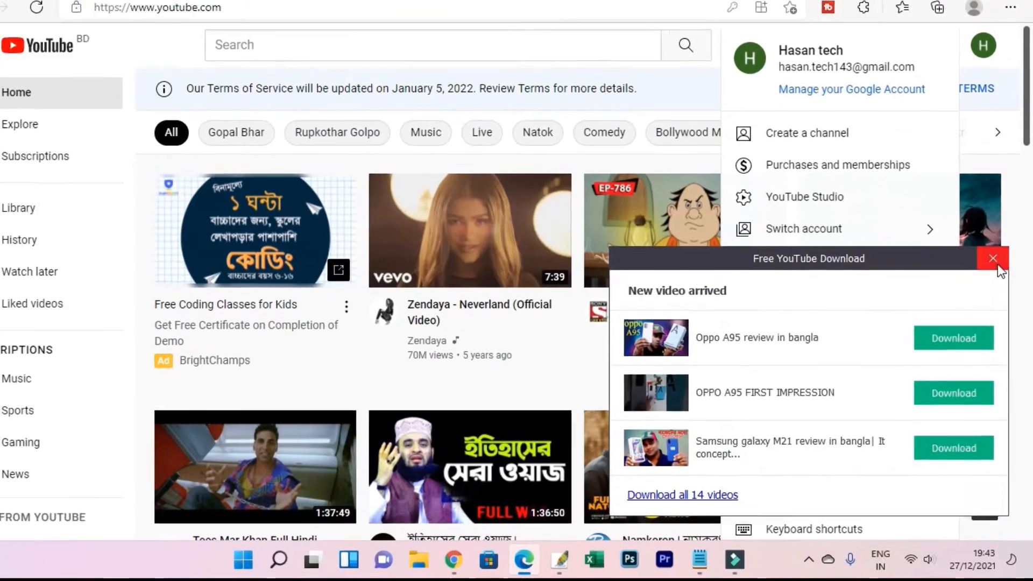
left_click(995, 274)
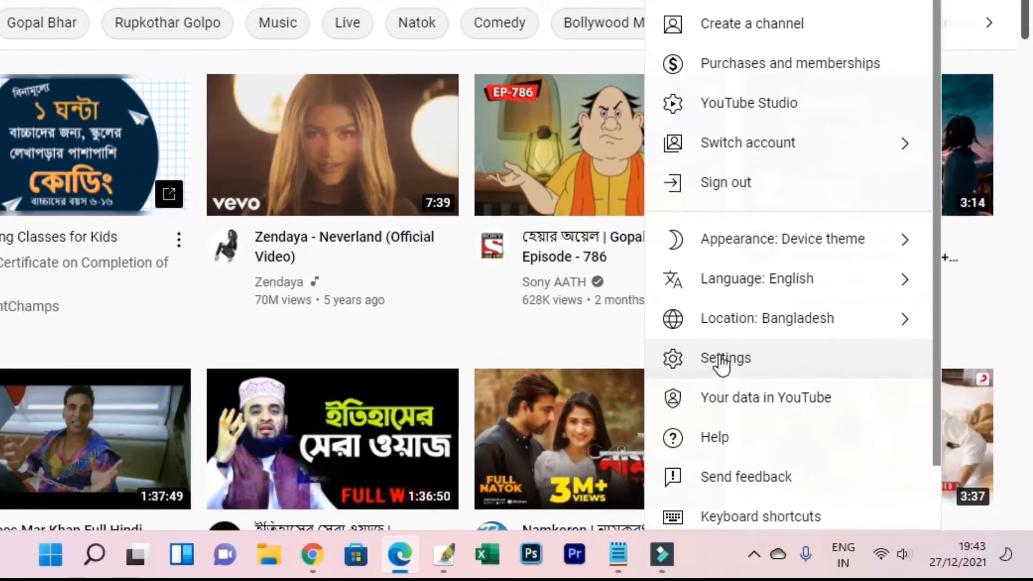
left_click(733, 357)
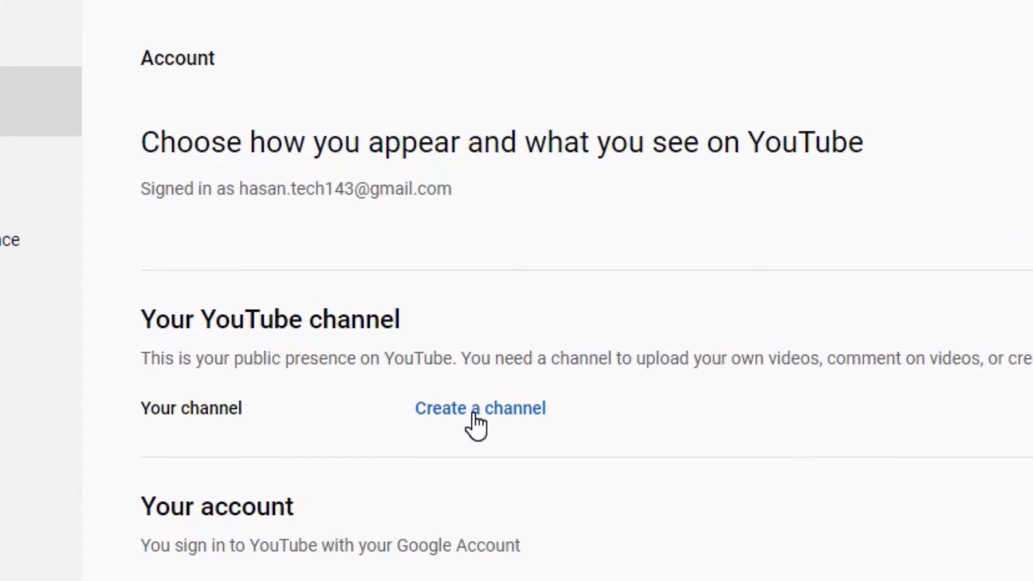
left_click(465, 416)
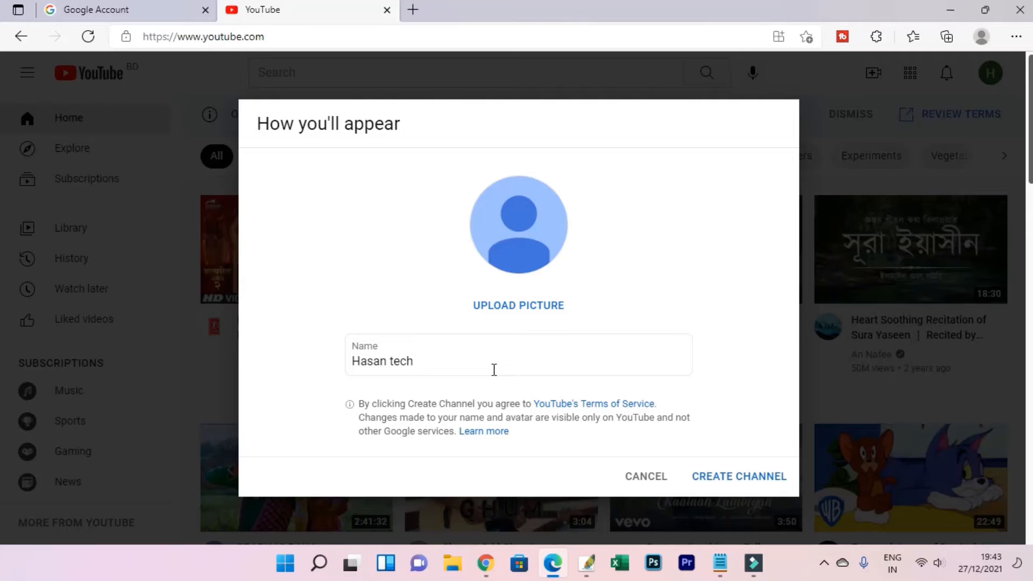
Replace the channel name with "Hasan Tech" and create the channel.
left_click(463, 369)
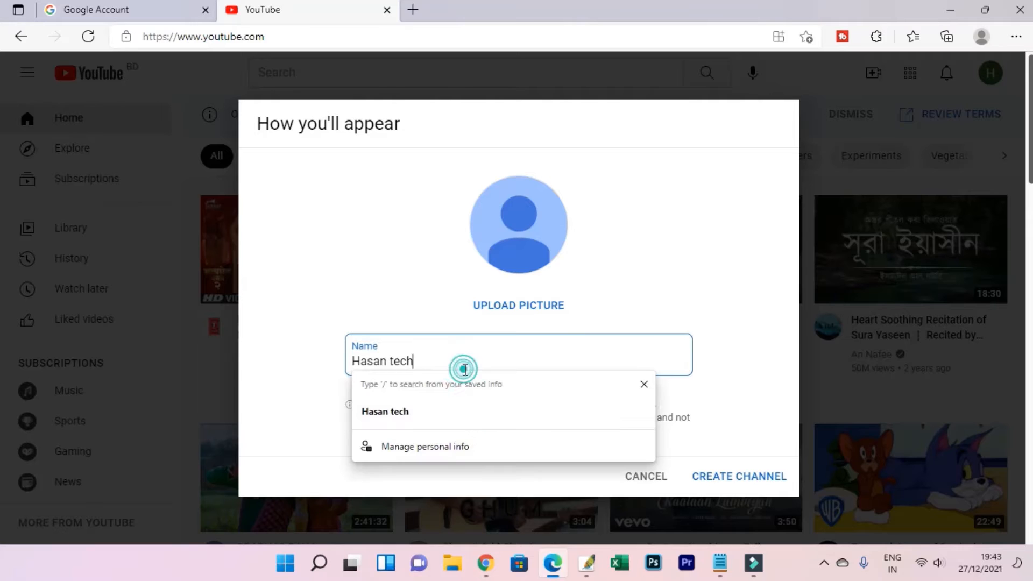
key("BackSpace")
key("BackSpace")
key("BackSpace")
key("BackSpace")
key("BackSpace")
key("BackSpace")
key("BackSpace")
key("BackSpace")
key("BackSpace")
key("BackSpace")
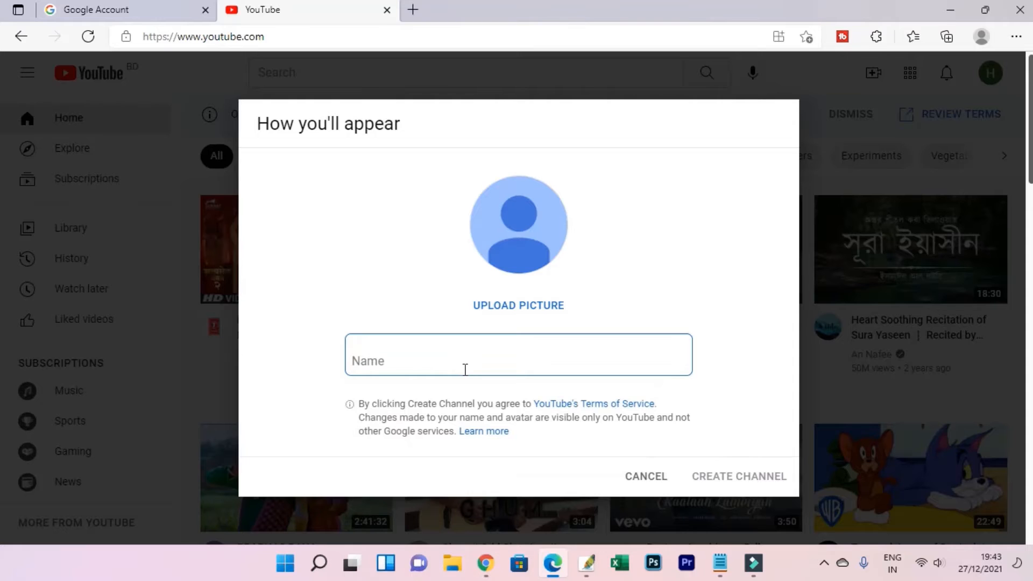
type("Hasan")
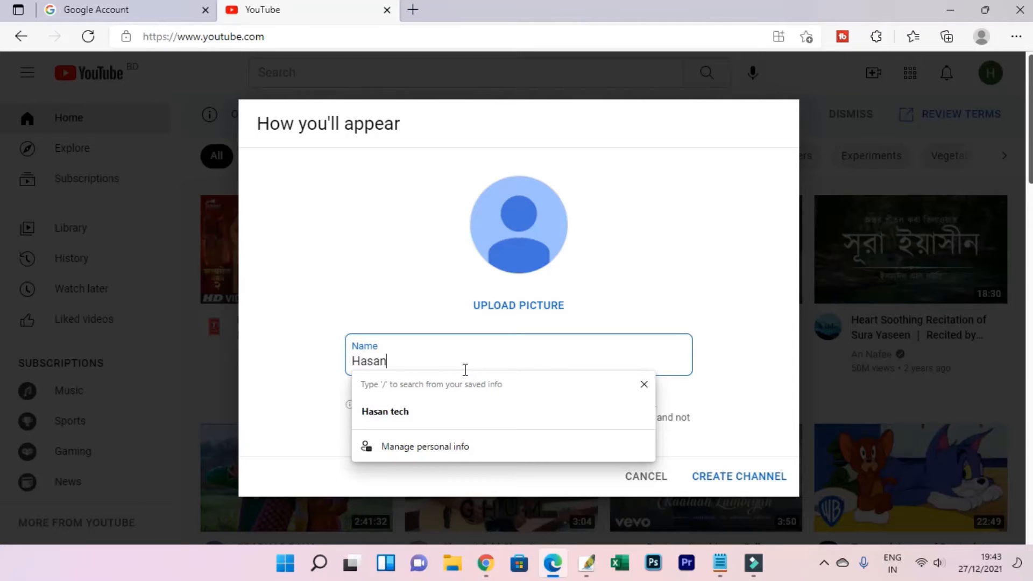
type(" Tech")
left_click(761, 410)
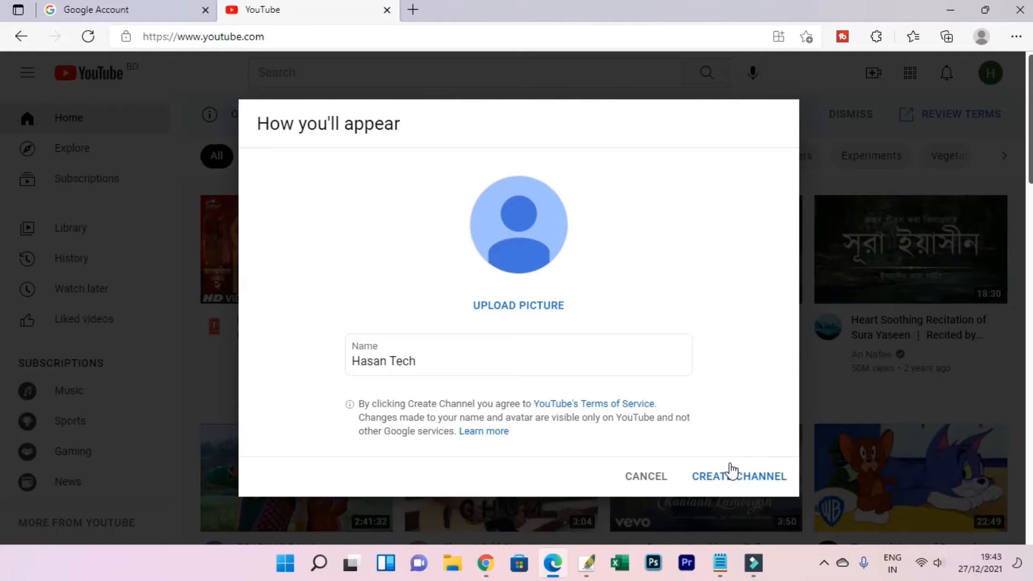
left_click(738, 483)
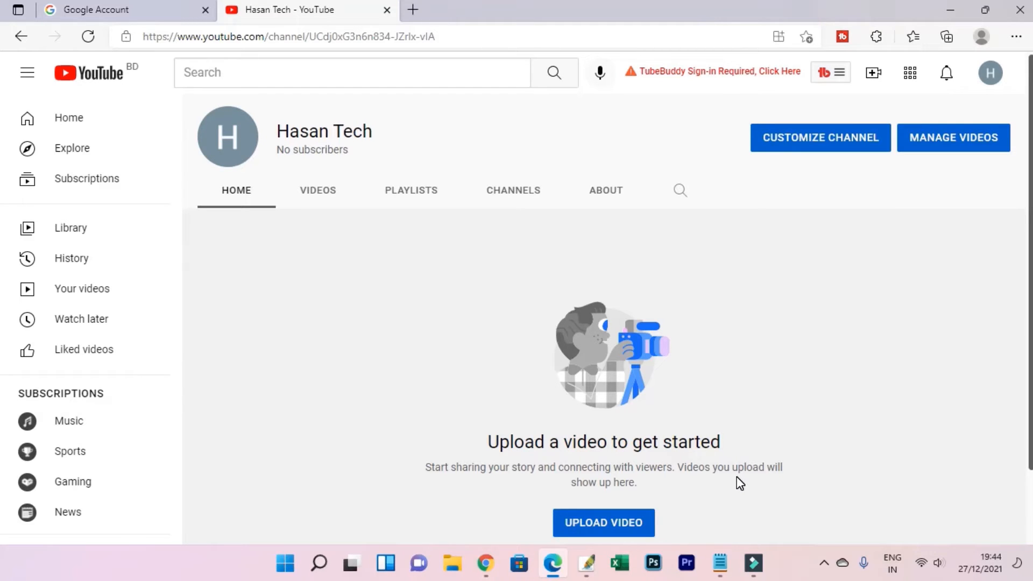
View the channel's videos page, then start creating an additional channel from the account settings.
left_click(318, 190)
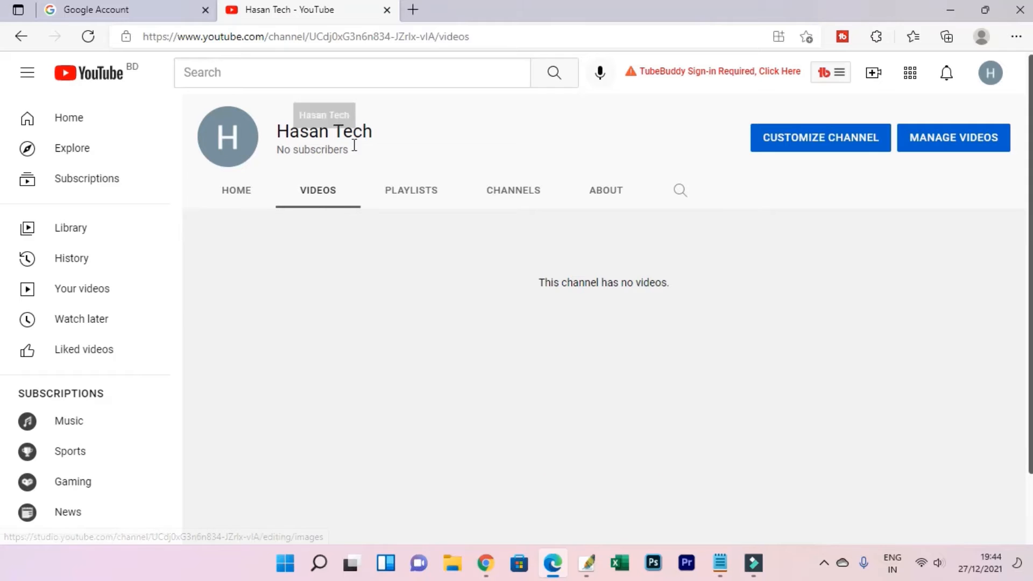
left_click(990, 74)
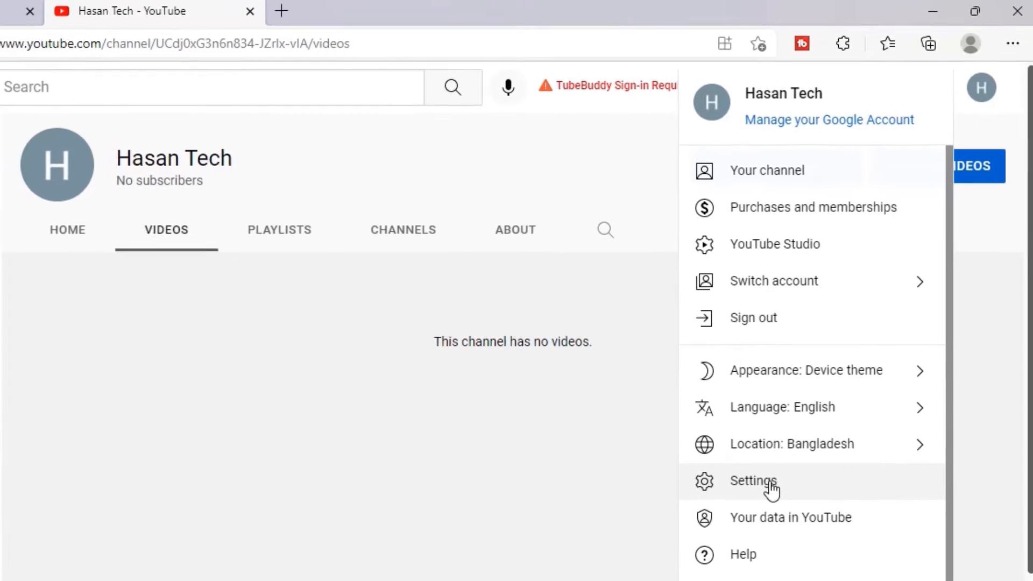
left_click(770, 484)
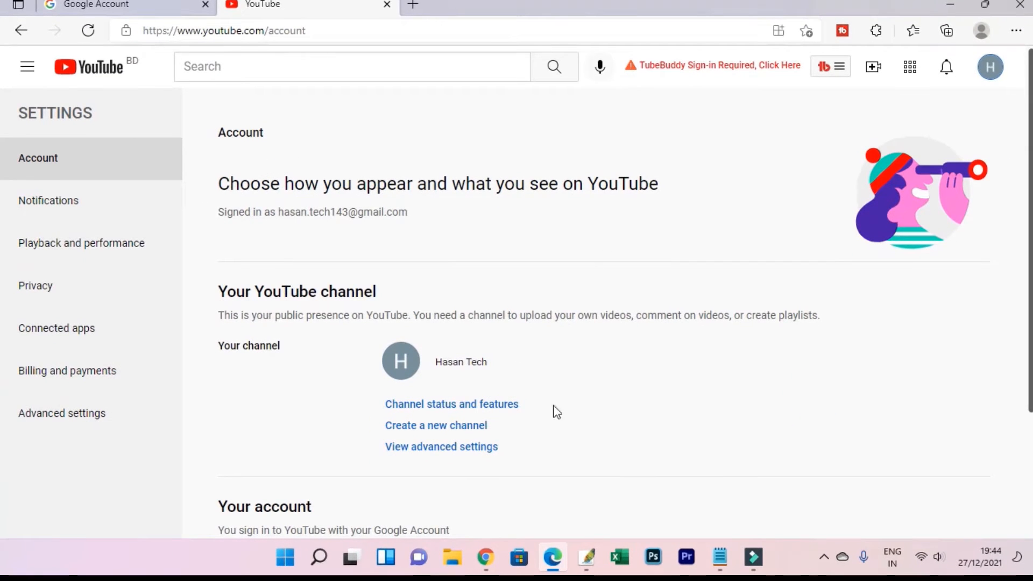
left_click(454, 435)
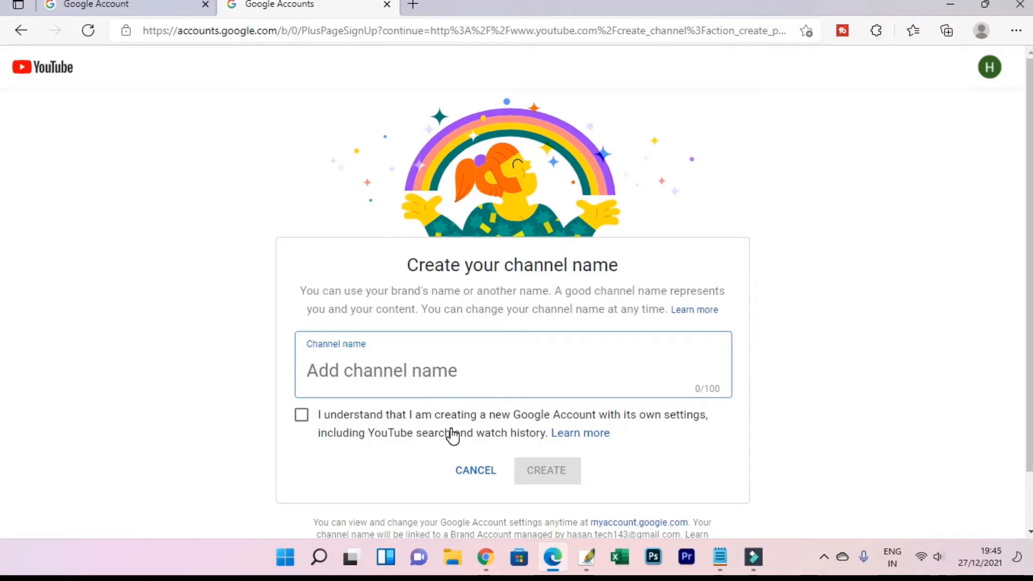
Name the additional channel "Hasan Tech", accept the new Google Account acknowledgement, and create it.
type("H")
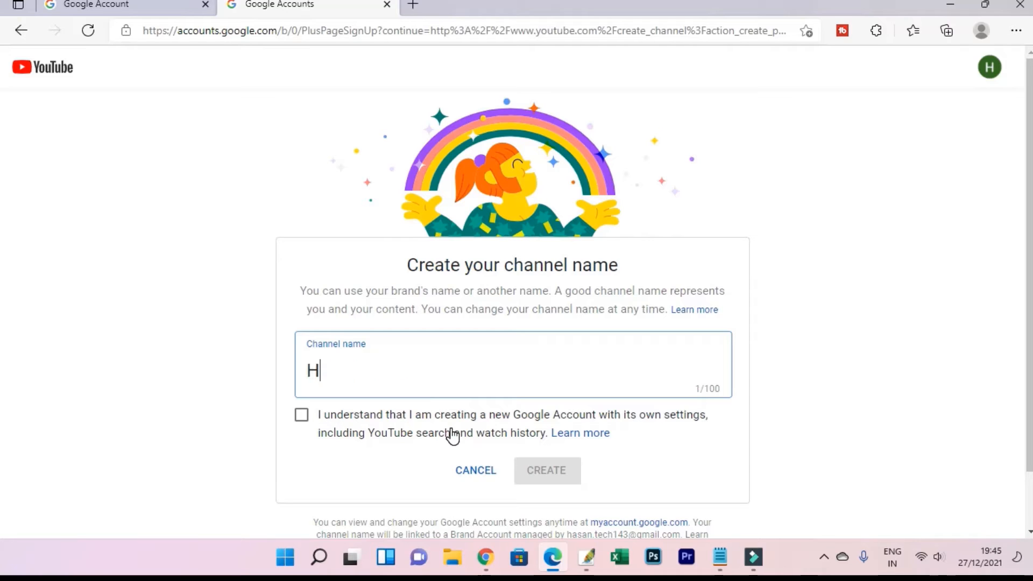
type("asan Tech")
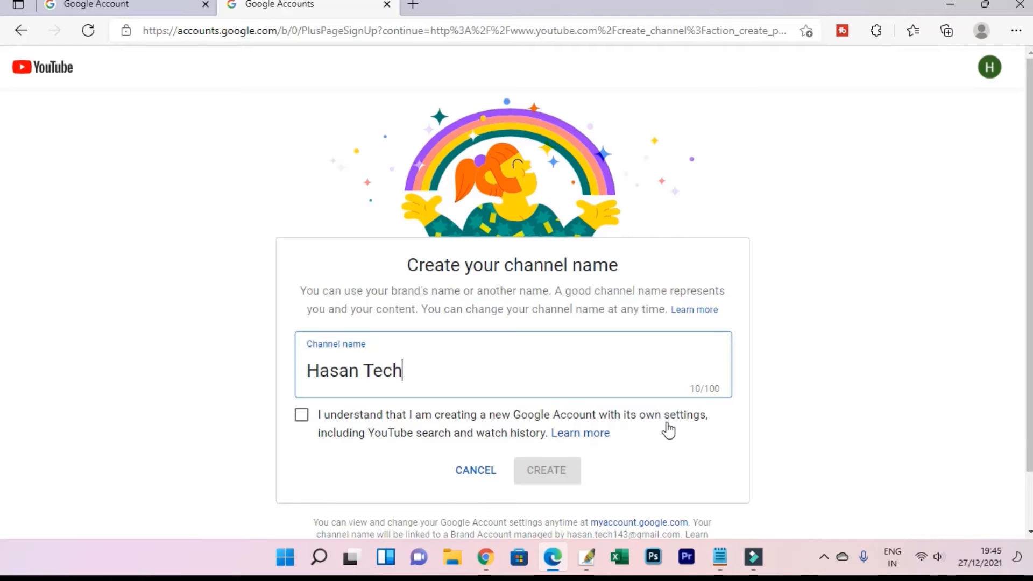
left_click(307, 419)
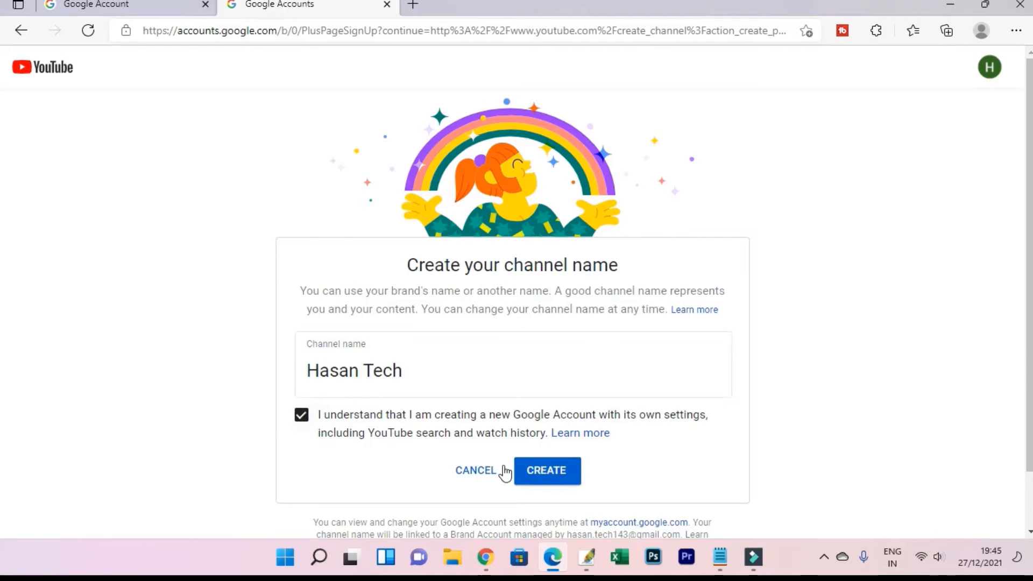
left_click(546, 476)
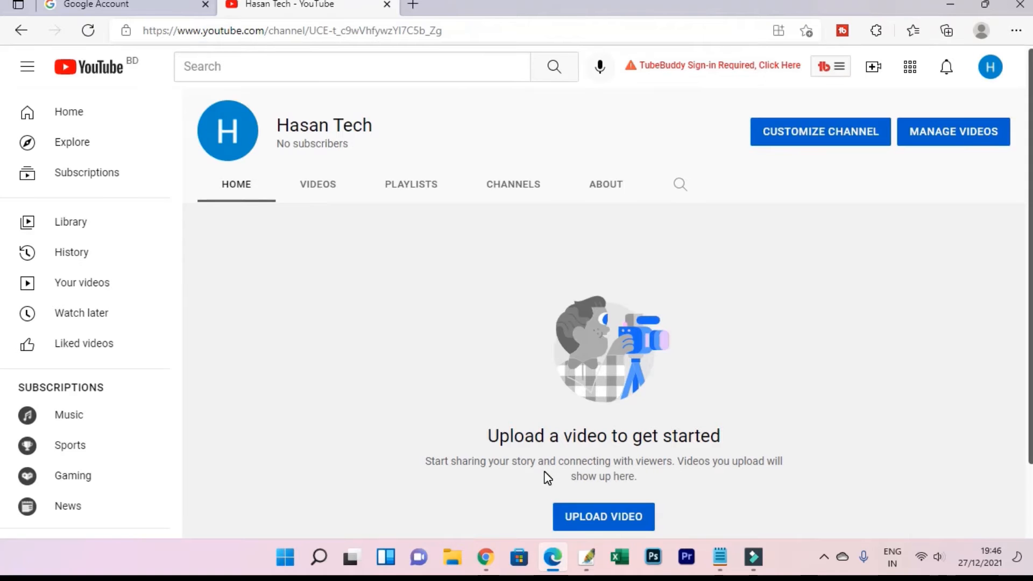
Examine the channels listed under the account and the additional channel's videos page.
left_click(989, 67)
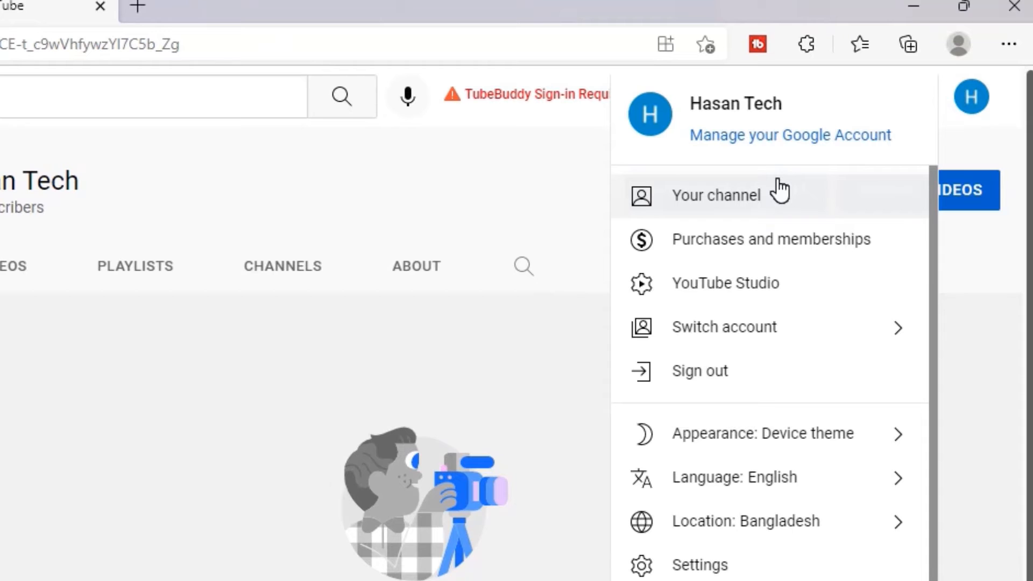
left_click(911, 341)
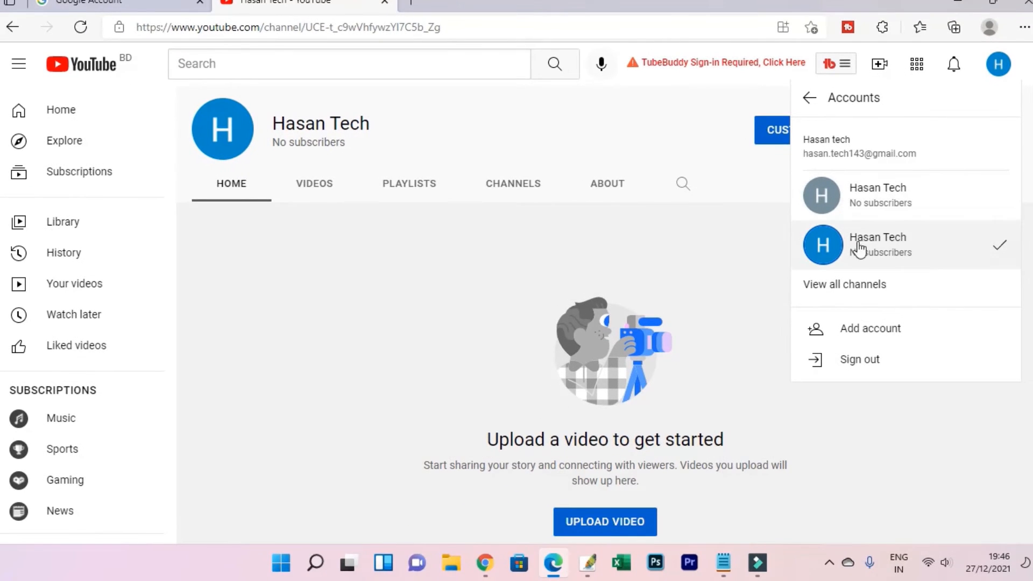
left_click(696, 239)
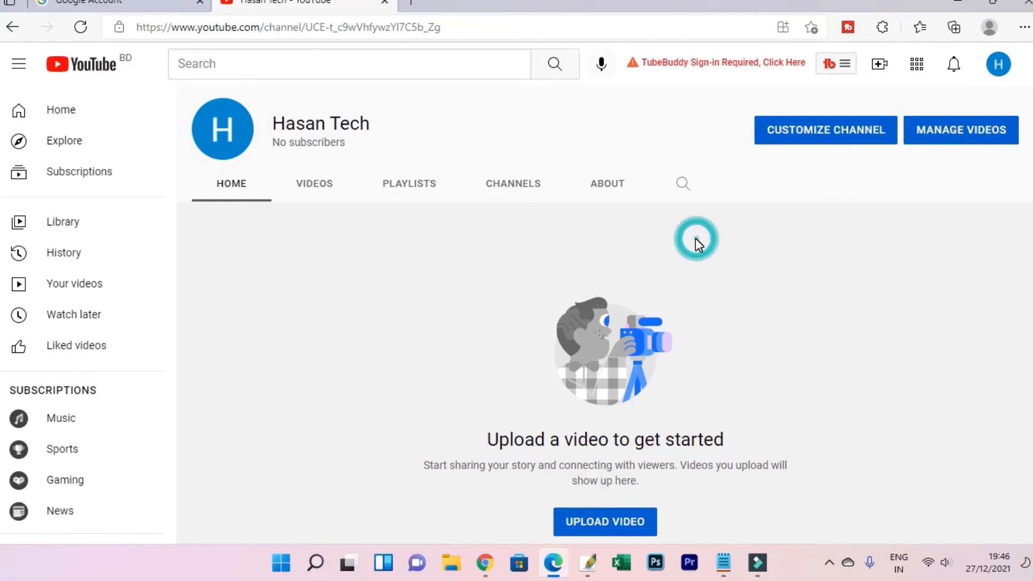
left_click(300, 185)
Switch to the first Hasan Tech channel, the one with the grey avatar.
left_click(998, 64)
left_click(948, 227)
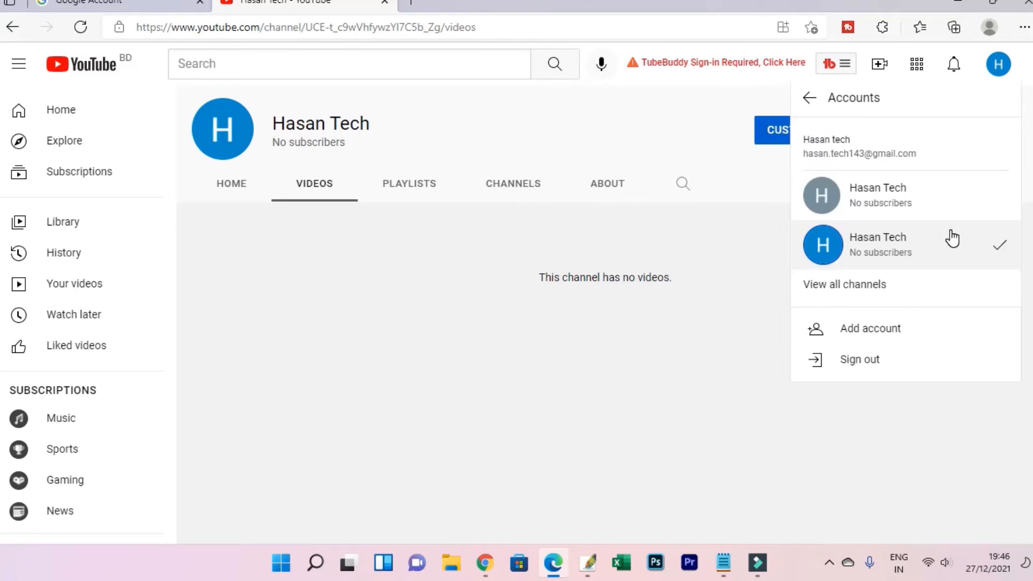
left_click(896, 197)
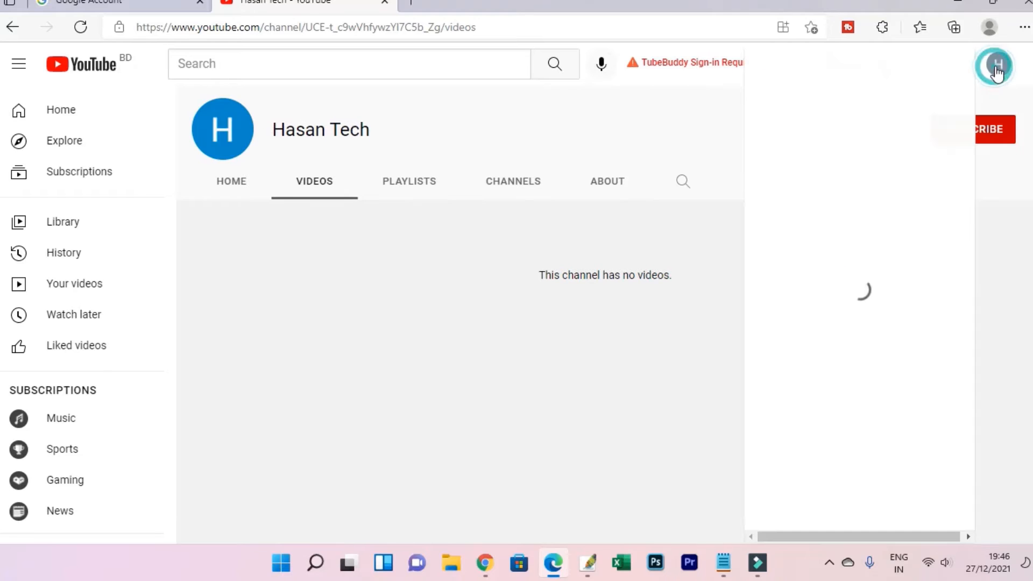
Switch to the additional Hasan Tech channel, the one with the blue avatar.
left_click(996, 69)
left_click(927, 222)
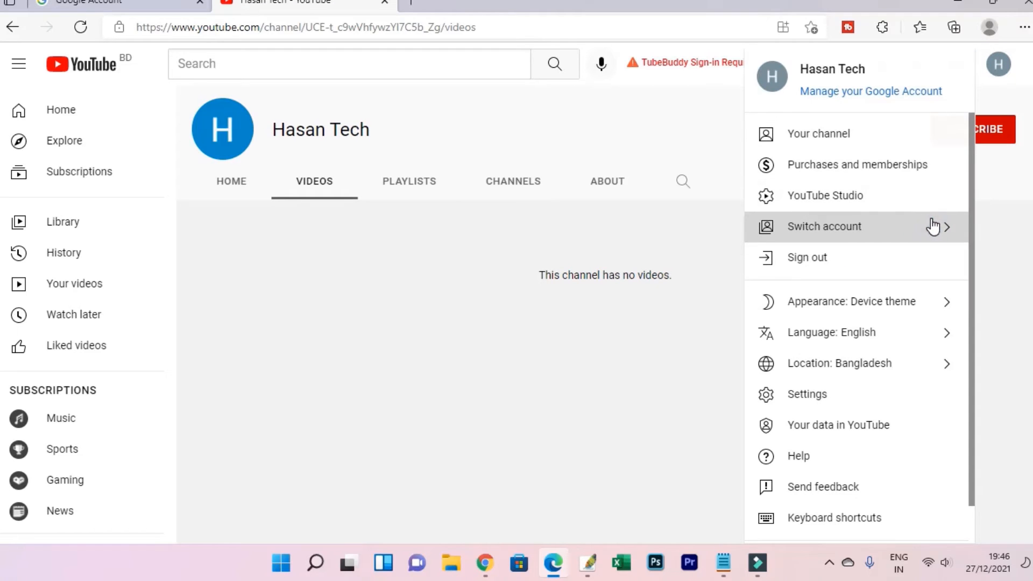
left_click(885, 250)
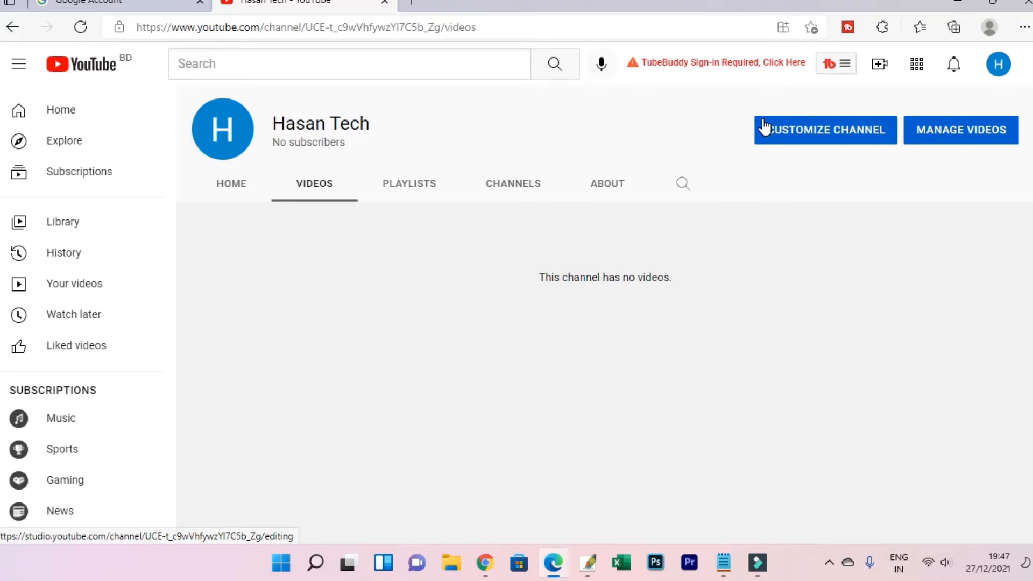
Open the channel status and features from the account settings and dismiss the YouTube Studio welcome message.
left_click(996, 66)
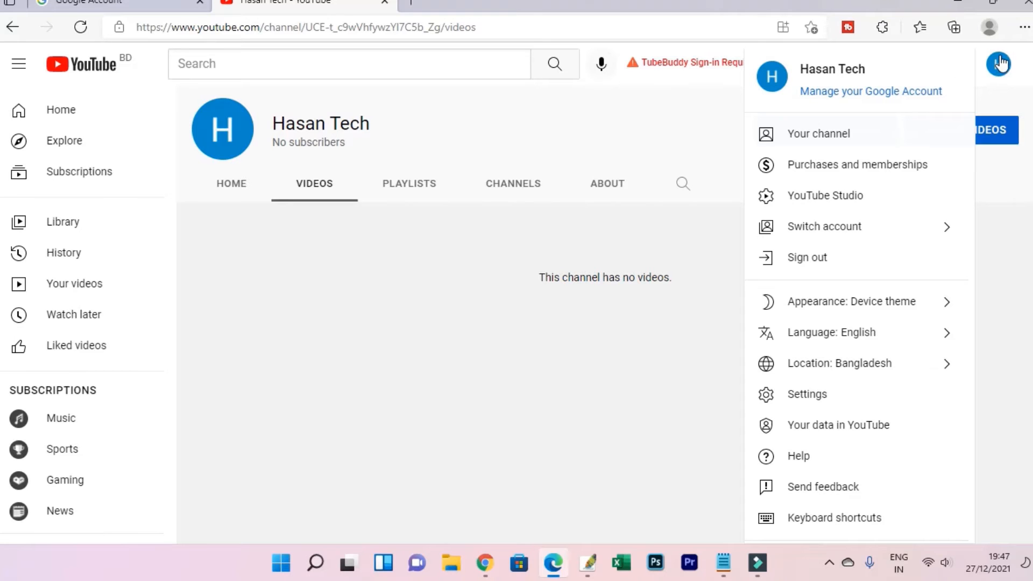
left_click(807, 394)
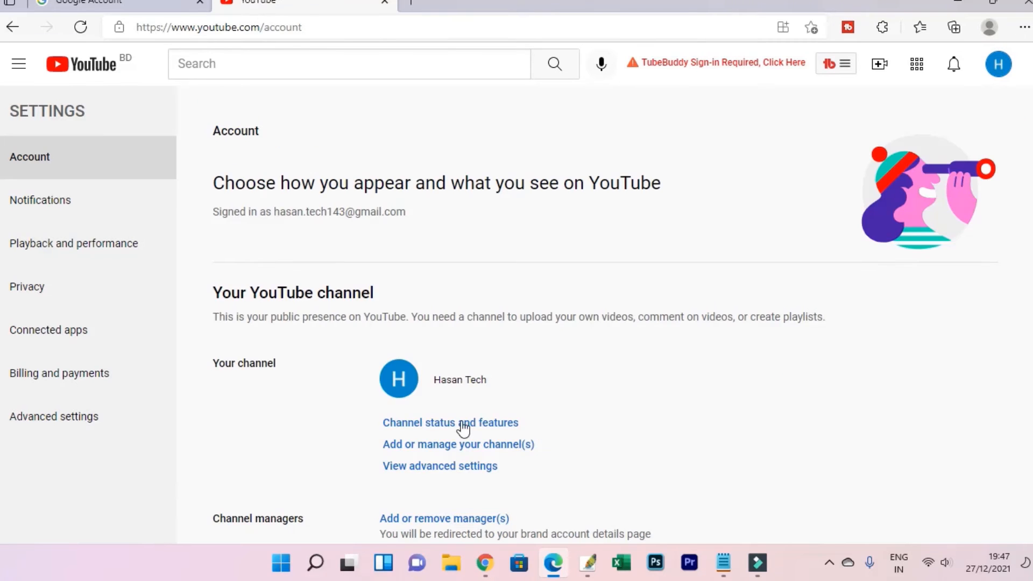
scroll(462, 425, "down", 1)
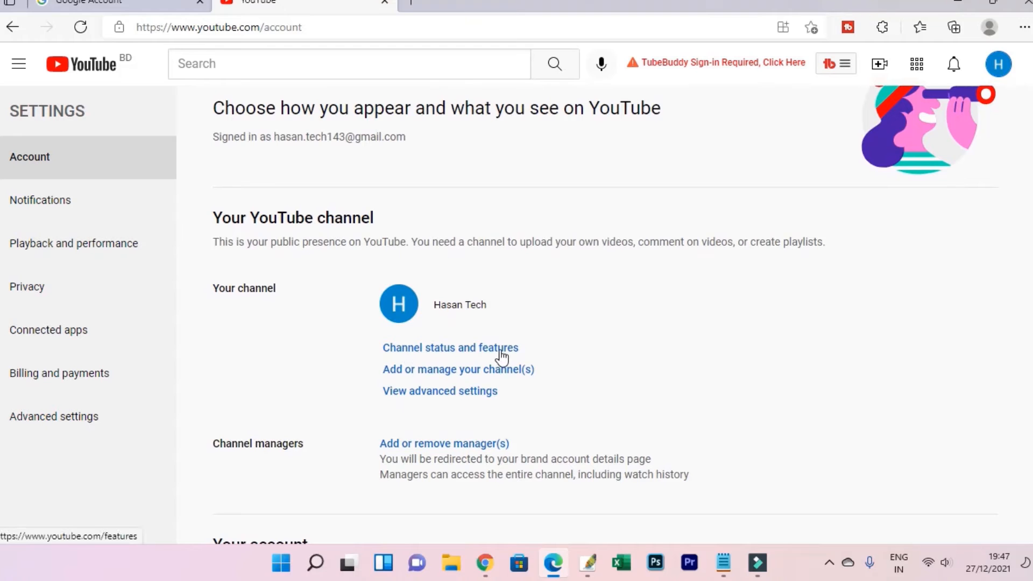
left_click(464, 354)
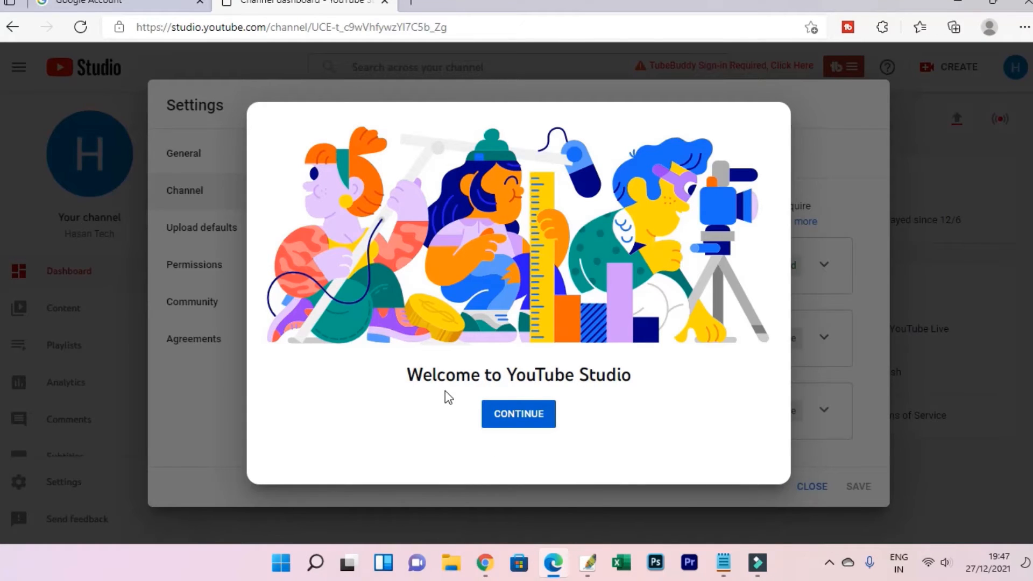
left_click(543, 425)
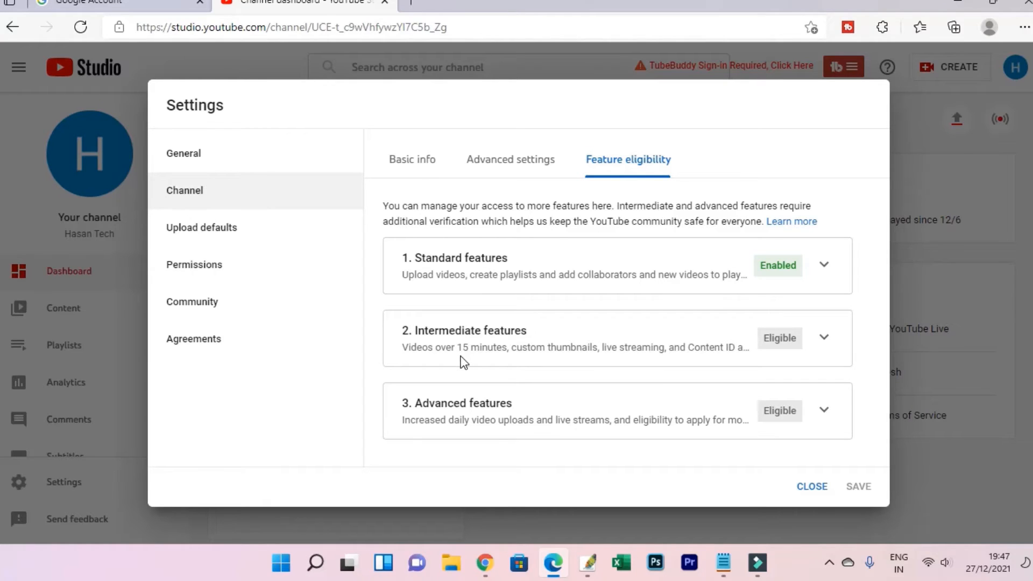
Expand the Intermediate features requirements and start the phone number verification.
left_click(824, 338)
scroll(750, 365, "down", 3)
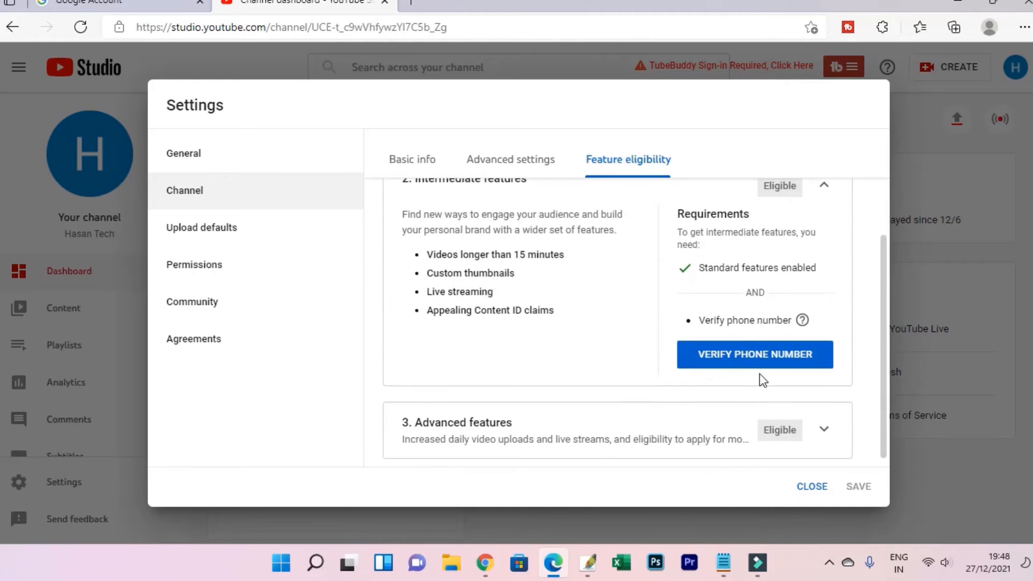
left_click(767, 356)
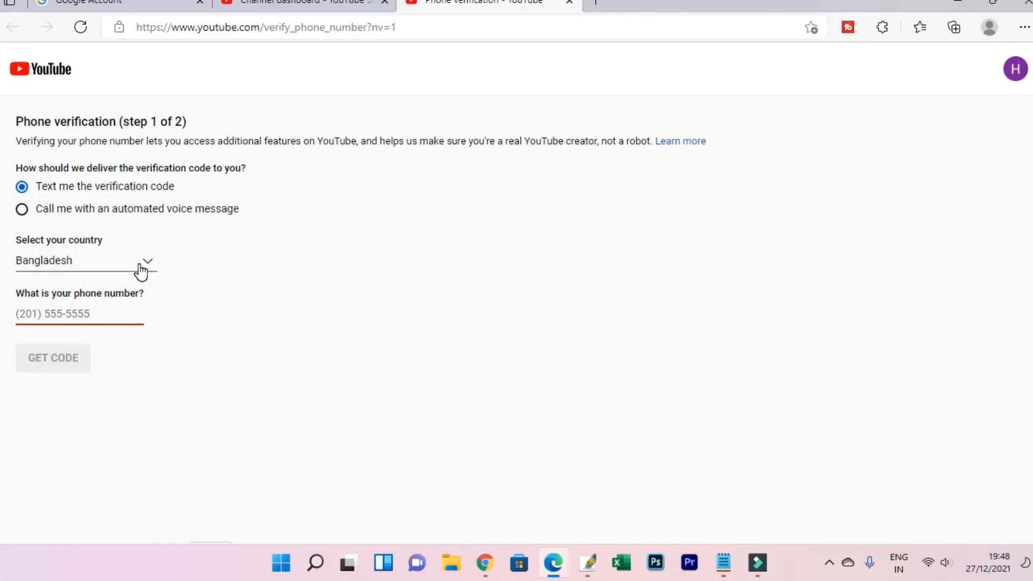
Enter the phone number, request the code by text message, and submit the received 6-digit verification code.
left_click(93, 311)
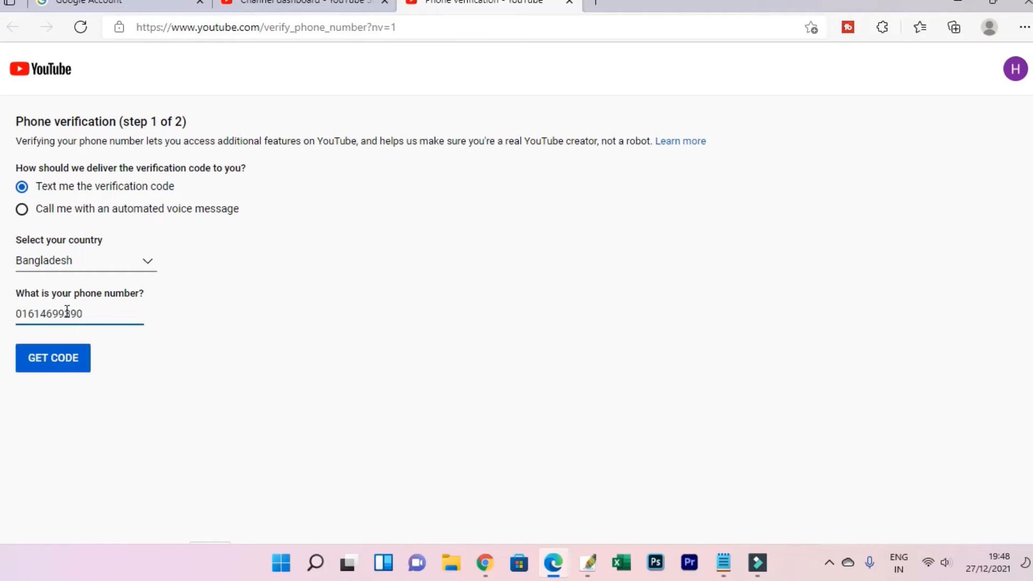
left_click(64, 363)
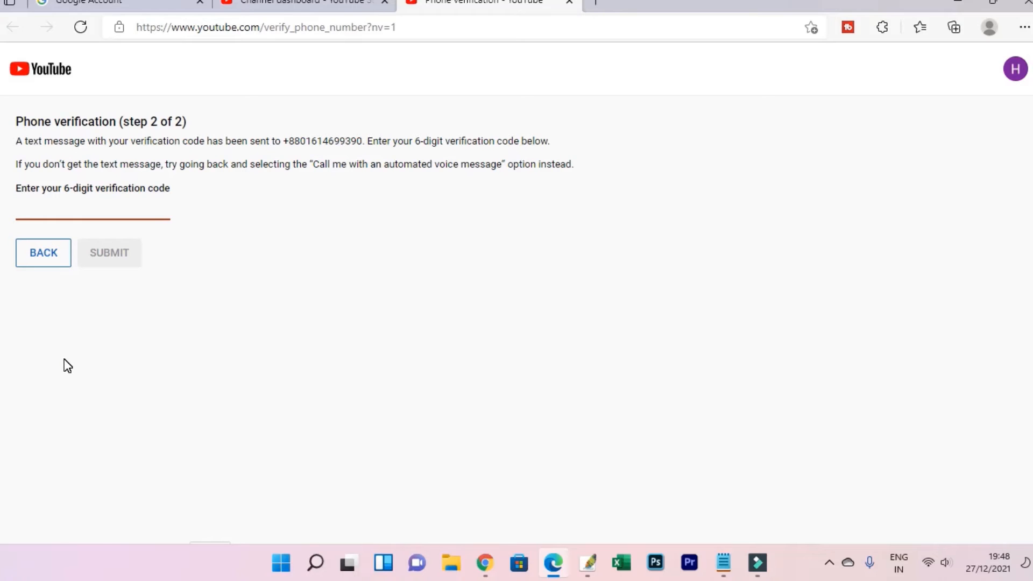
left_click(97, 257)
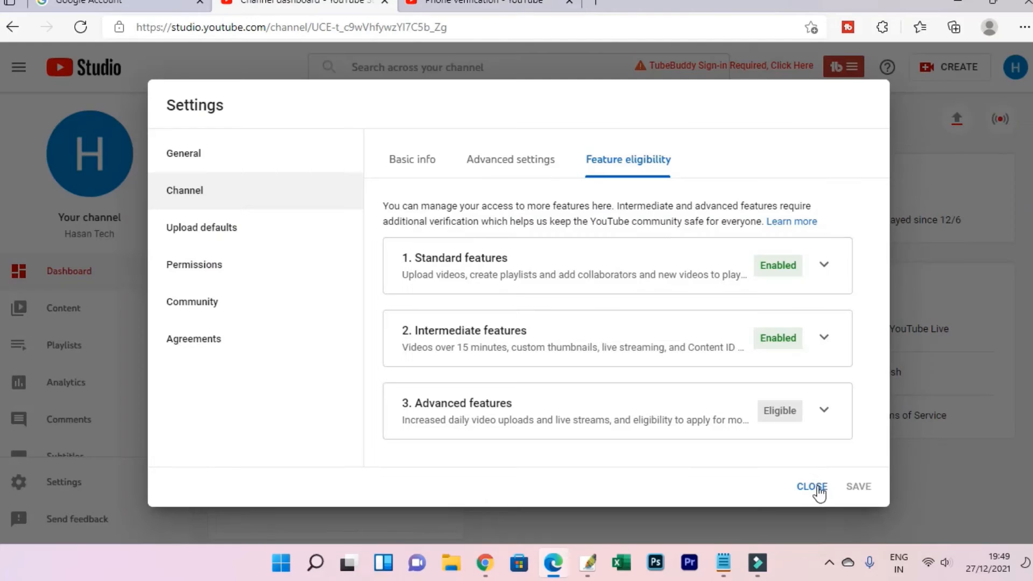
Close the Studio channel settings, go to the channel's public page, and open its customization page.
left_click(809, 484)
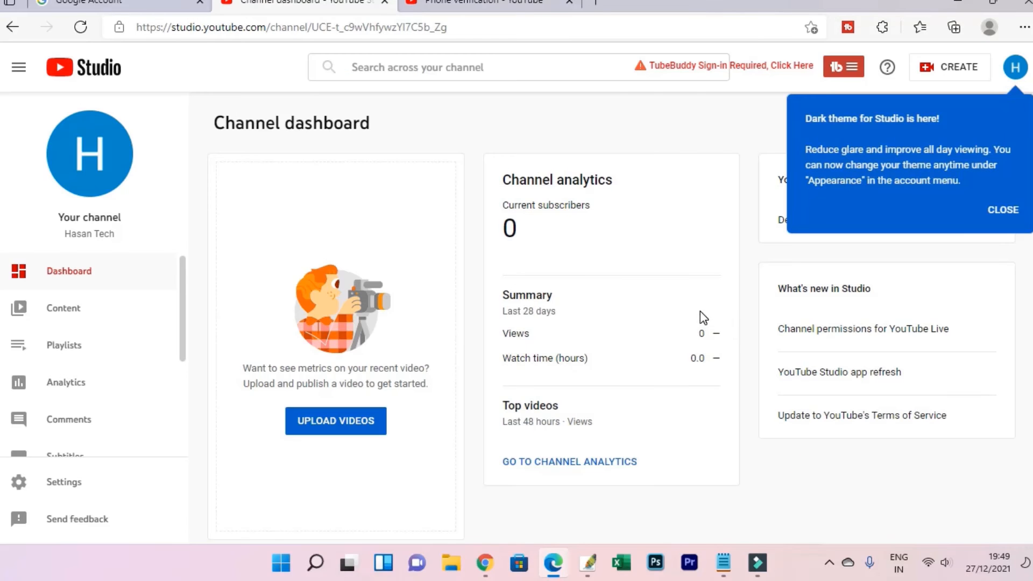
left_click(1014, 66)
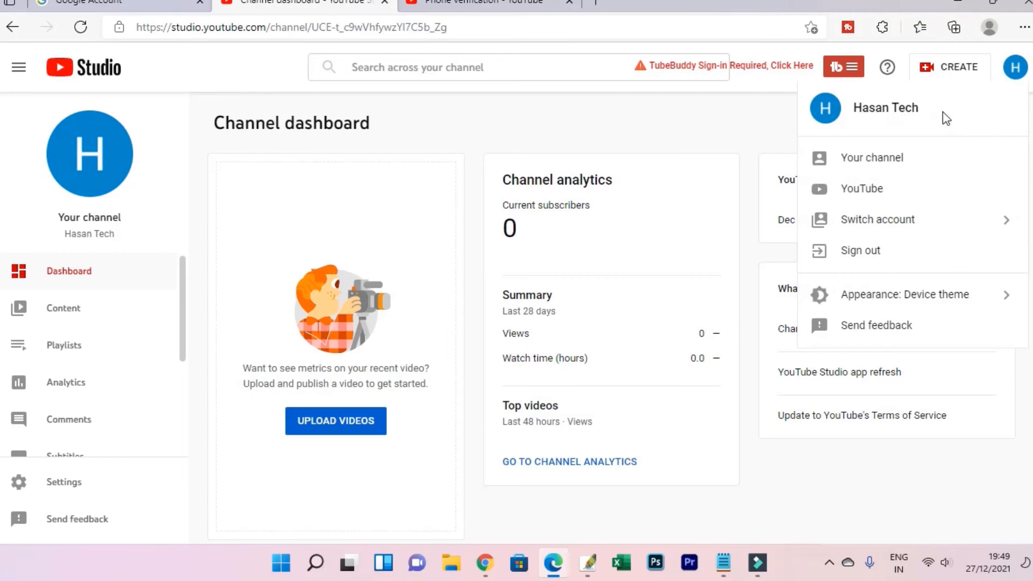
left_click(925, 156)
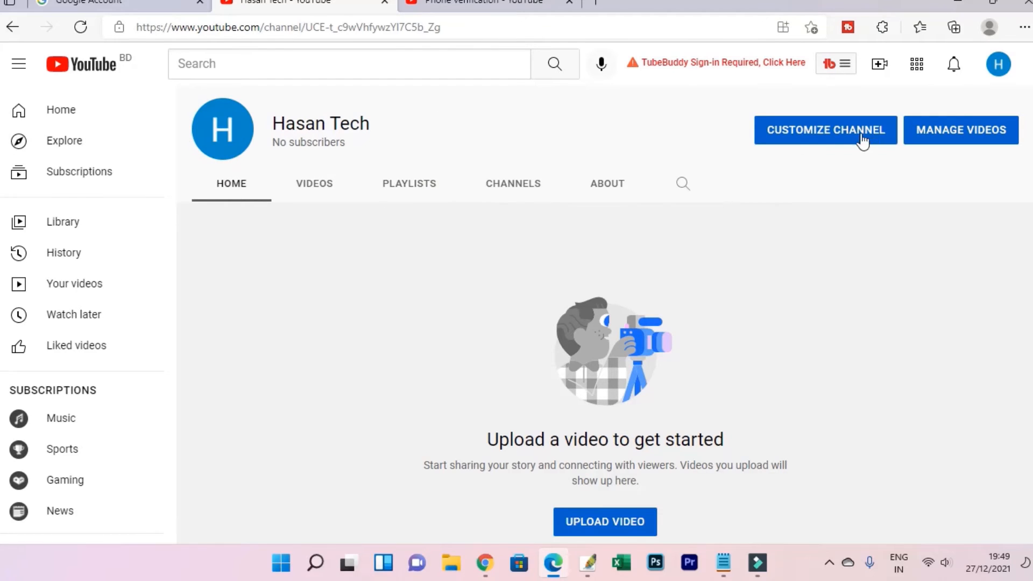
left_click(831, 137)
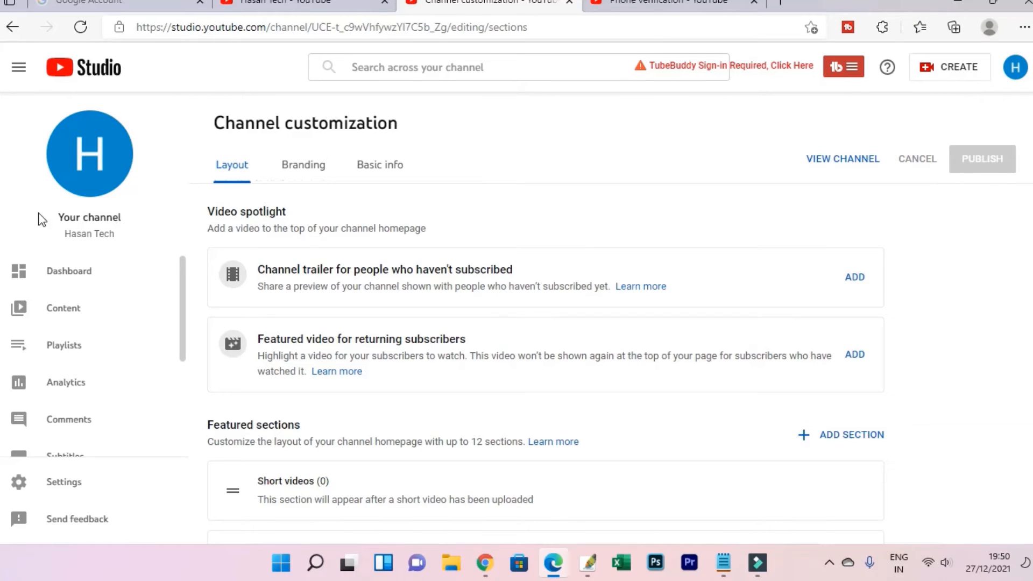
Upload the Logo image from the desktop's New Channel folder as the channel's profile picture, keeping the default crop.
left_click(302, 169)
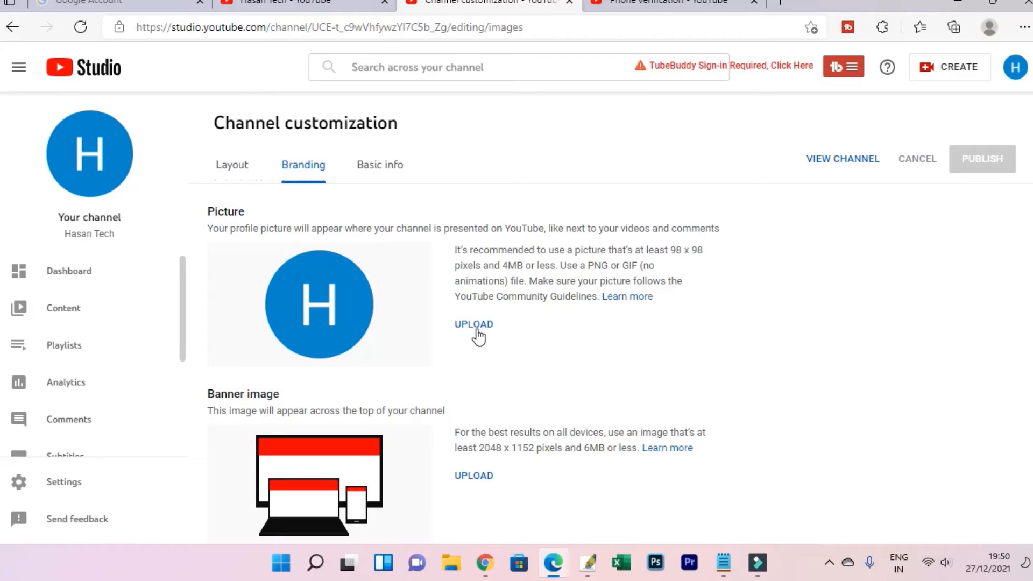
scroll(520, 301, "down", 1)
left_click(475, 257)
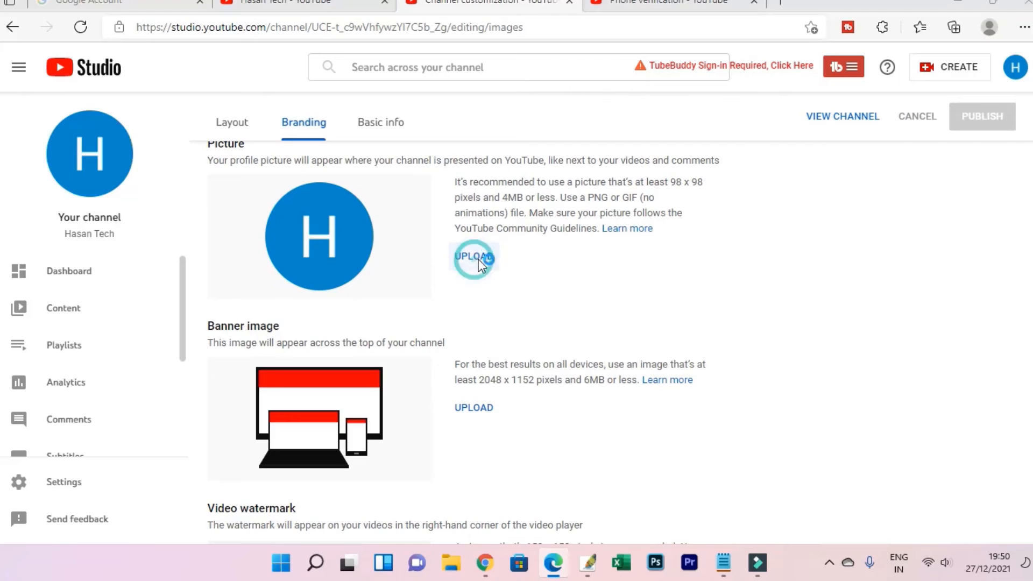
left_click(143, 254)
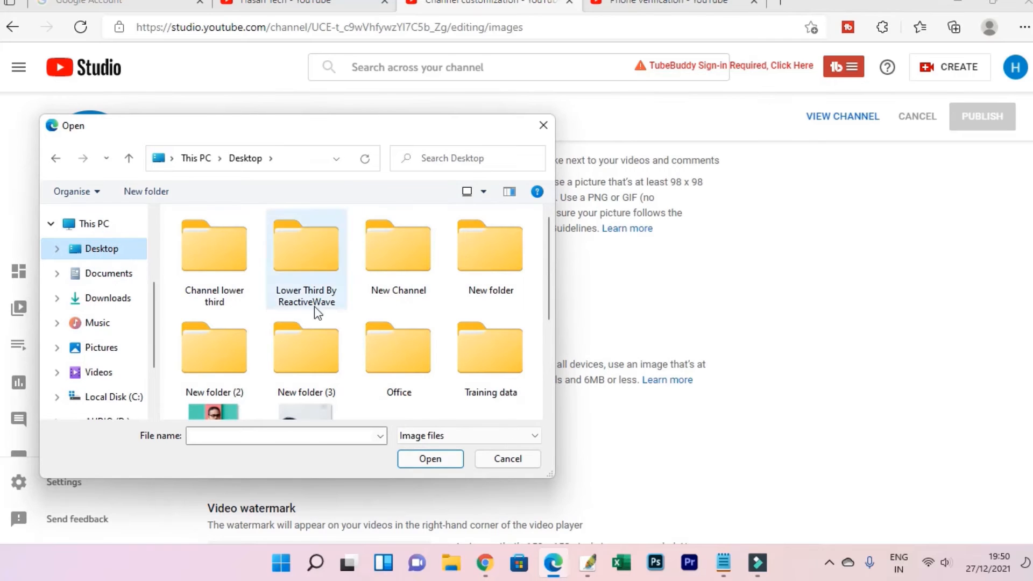
scroll(375, 329, "down", 3)
scroll(374, 321, "up", 1)
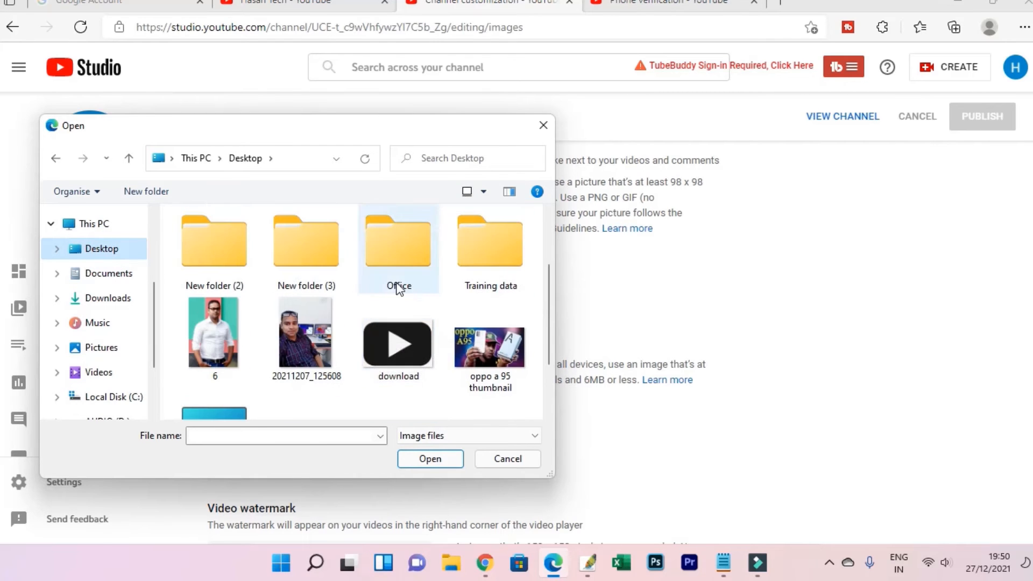
scroll(249, 281, "up", 1)
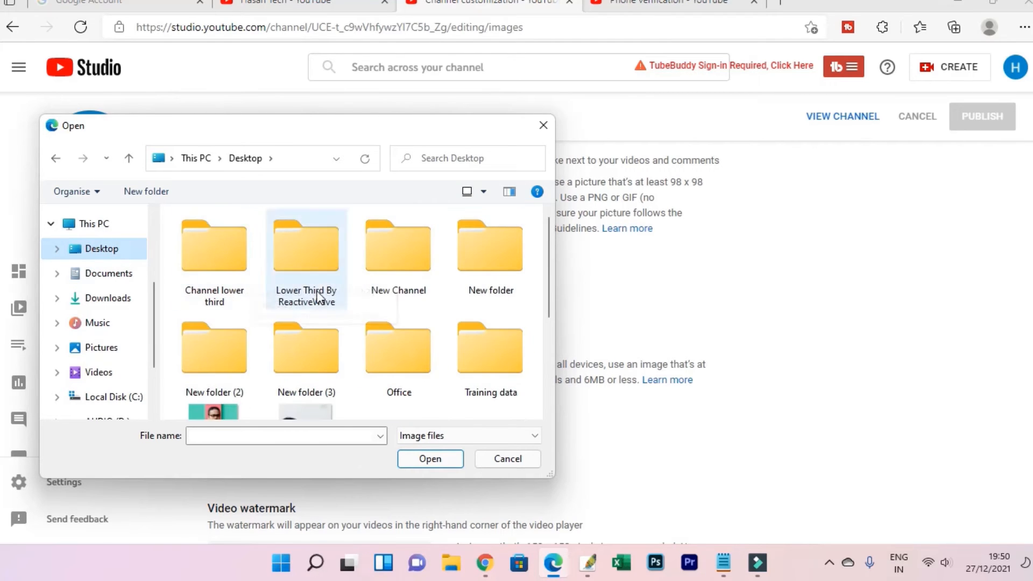
double_click(389, 263)
double_click(315, 258)
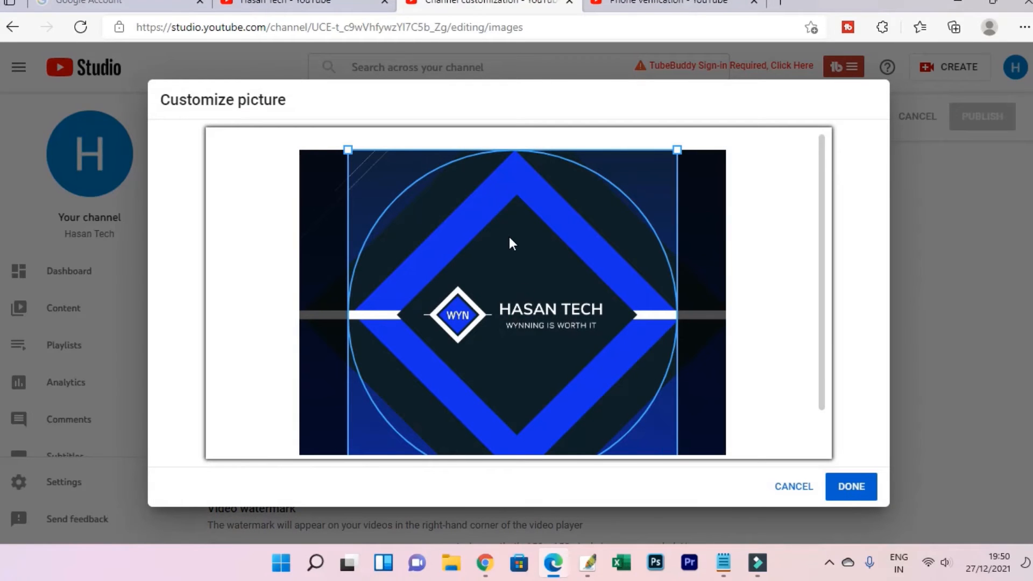
left_click(844, 486)
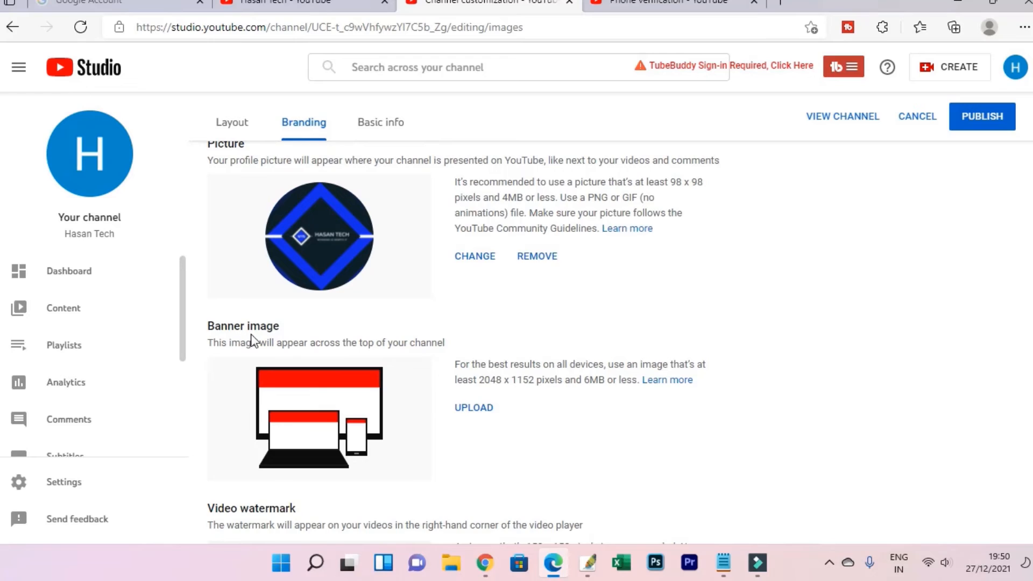
Upload "Blue Modern Gamer E-sports YouTube Channel Art (1)" as the banner image, keeping the default crop.
scroll(522, 404, "down", 1)
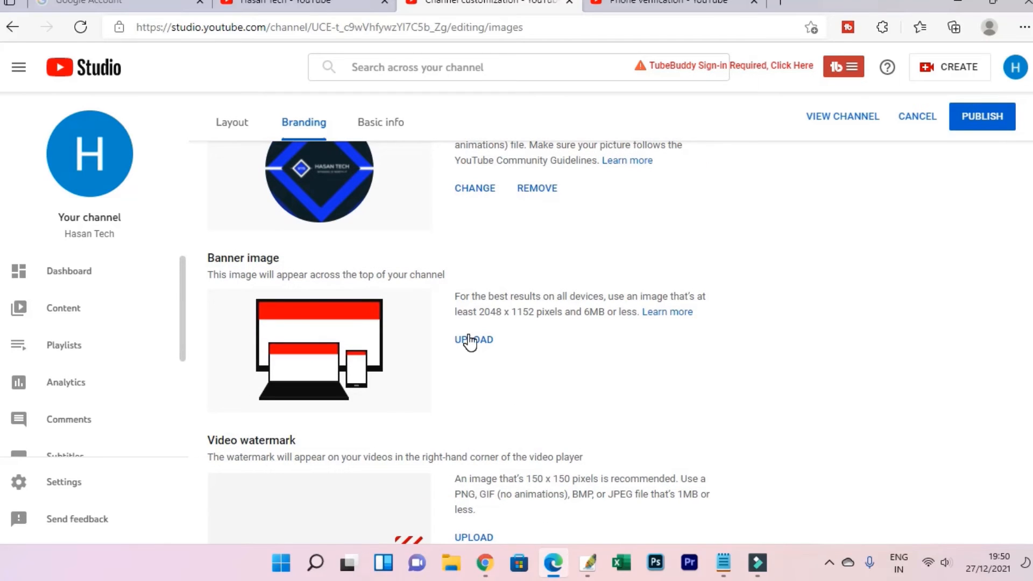
left_click(473, 340)
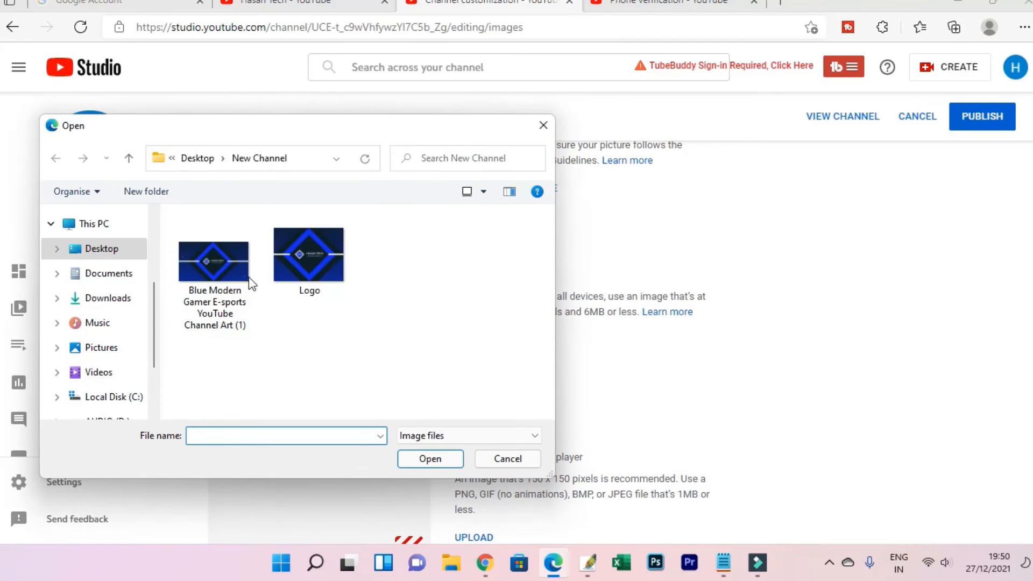
left_click(236, 283)
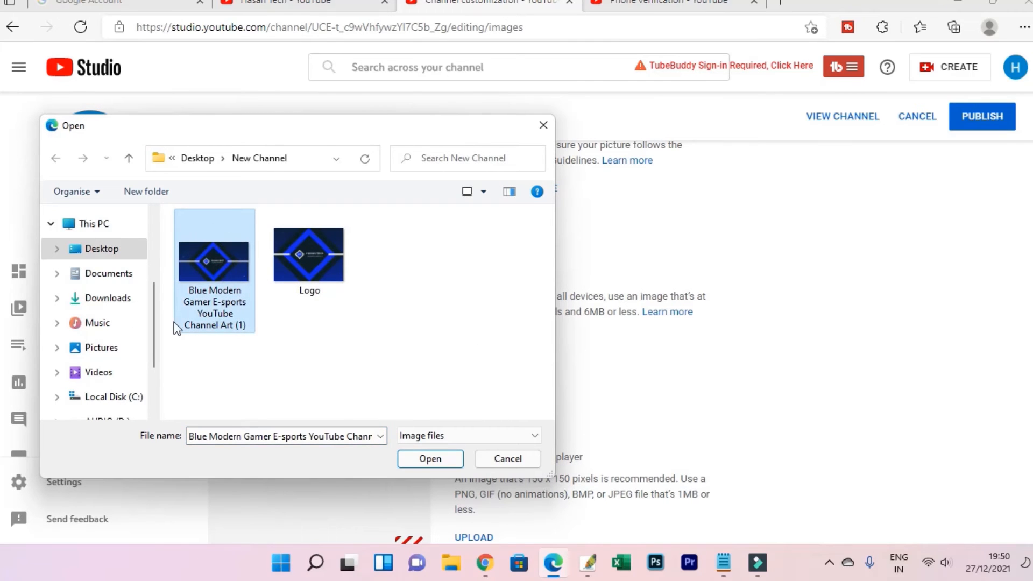
double_click(225, 271)
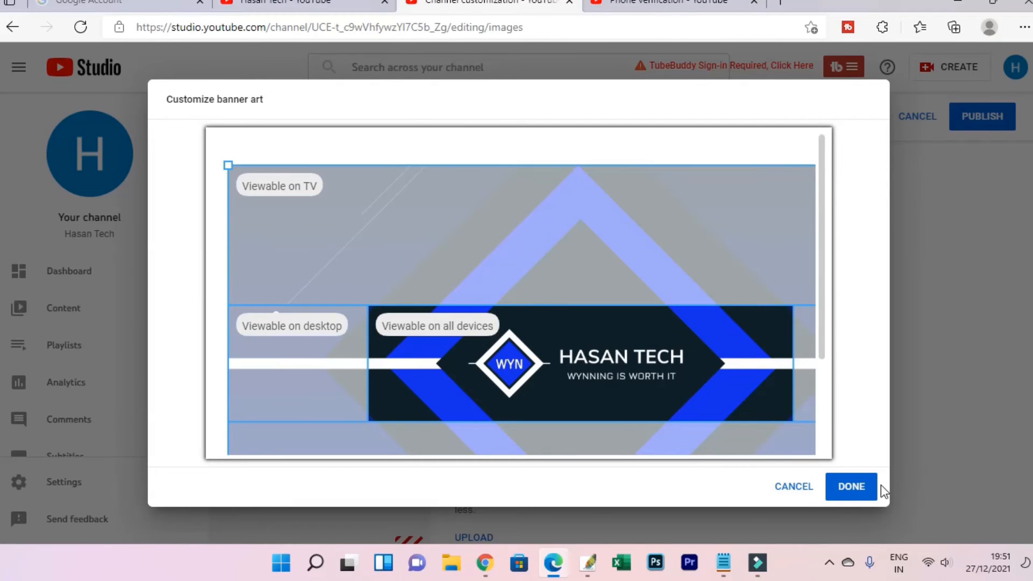
left_click(848, 486)
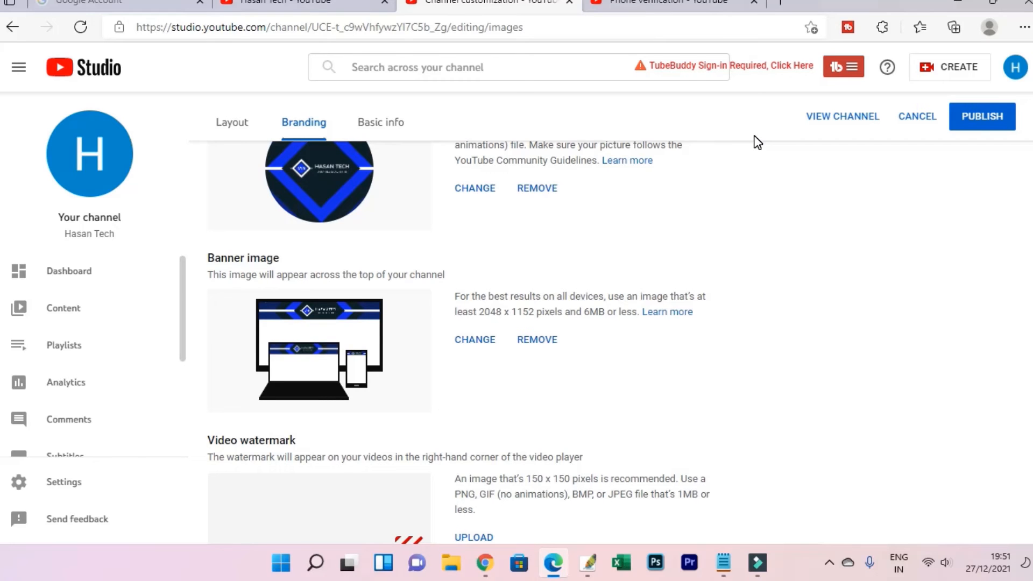
Open the channel's basic info for editing, then copy the full channel description text from the untitled Notepad note.
left_click(380, 122)
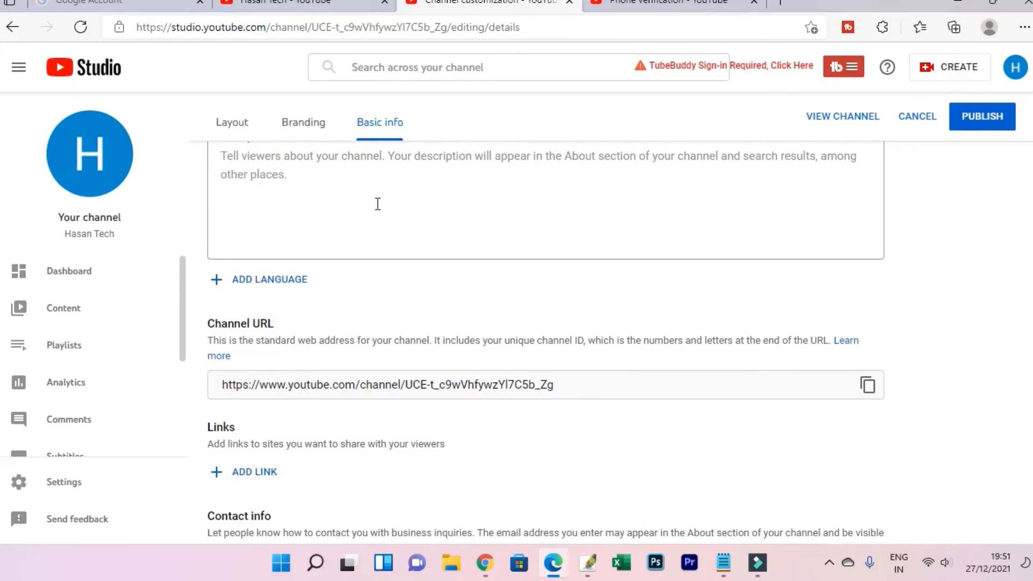
left_click(319, 201)
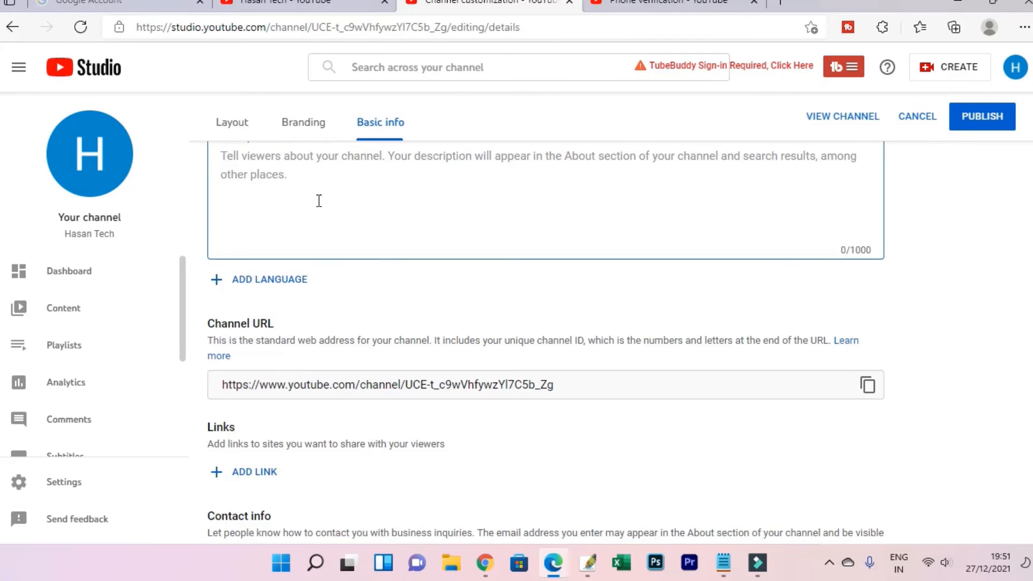
left_click(957, 2)
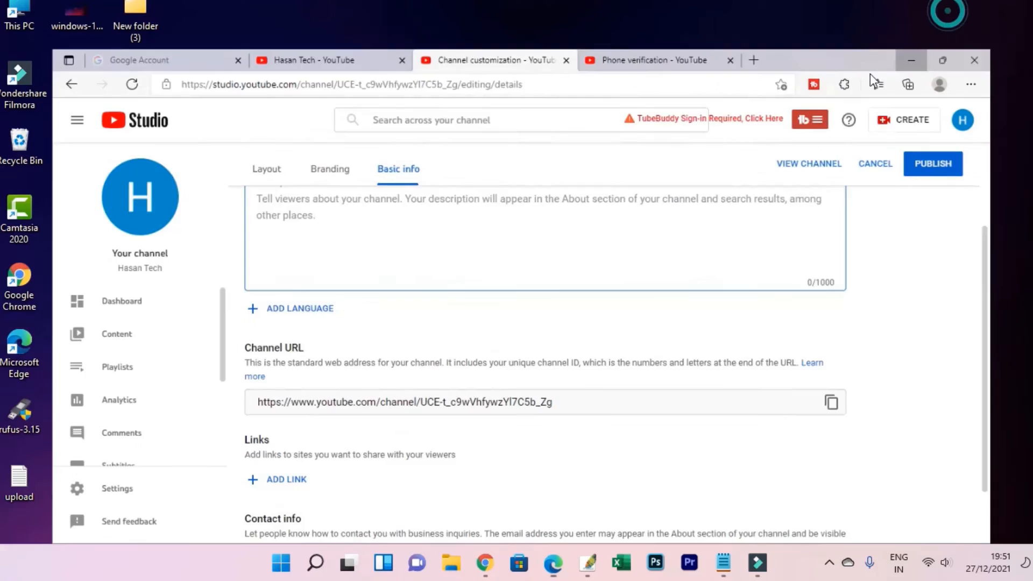
left_click(723, 562)
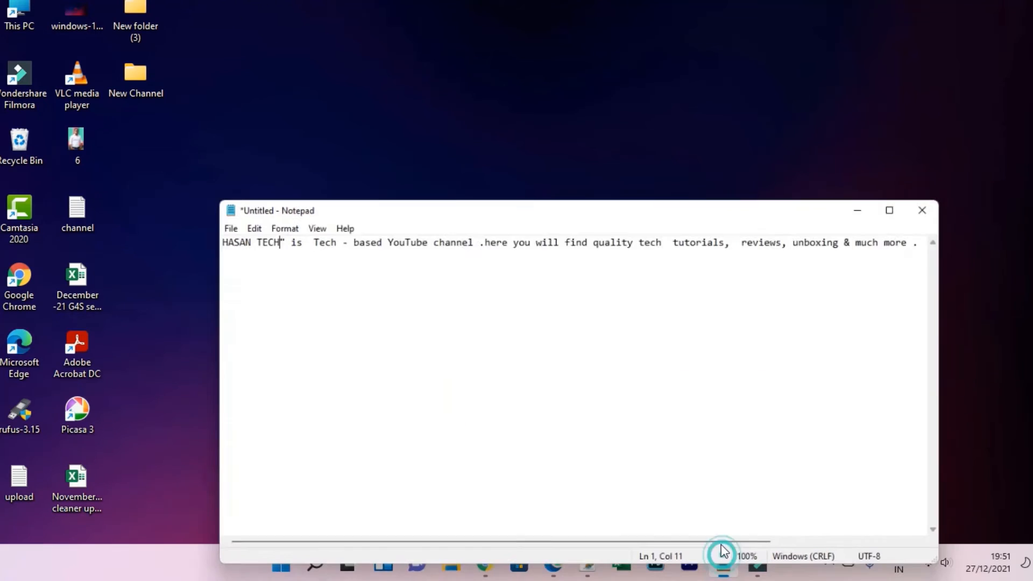
left_click(548, 328)
left_click_drag(183, 219, 943, 219)
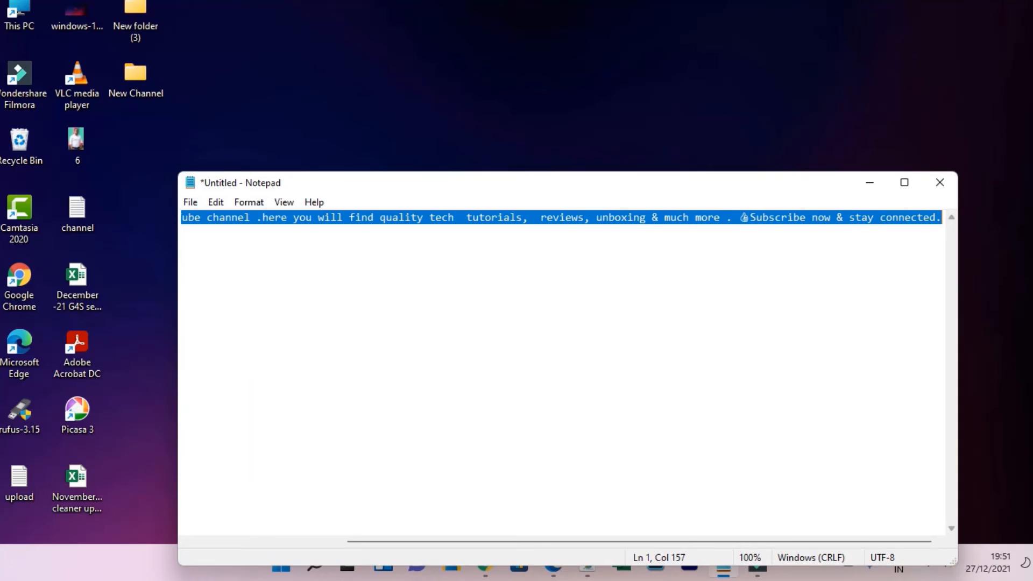
left_click(639, 82)
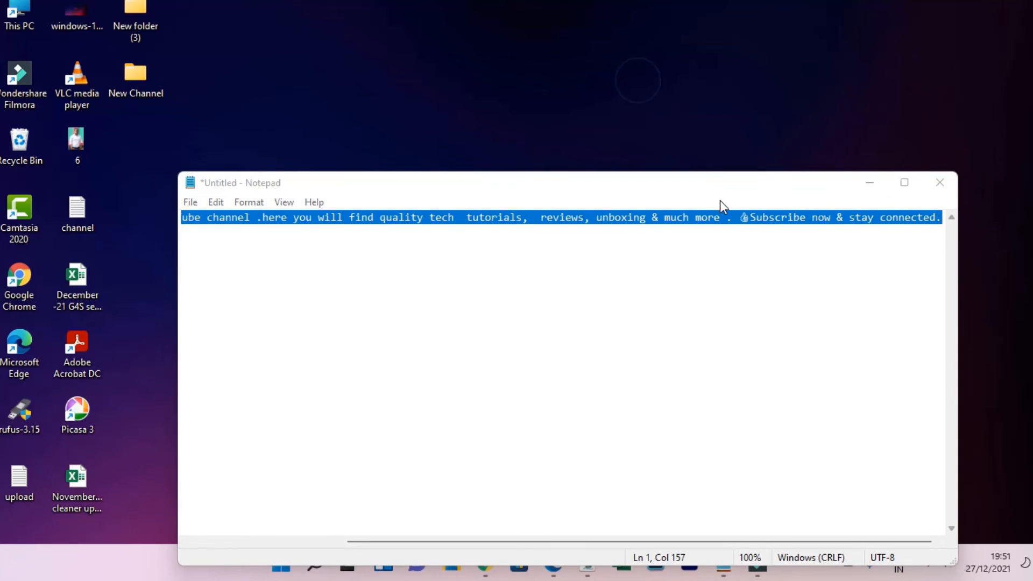
left_click_drag(724, 189, 195, 144)
left_click(667, 433)
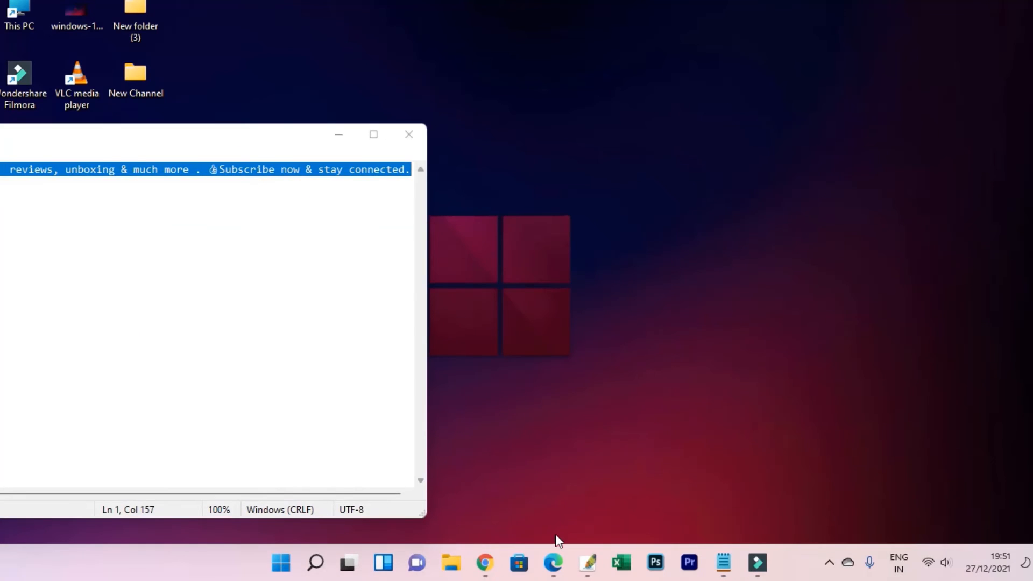
Return to the channel customization page in Edge and paste the copied text as the channel description.
left_click(553, 562)
left_click(269, 179)
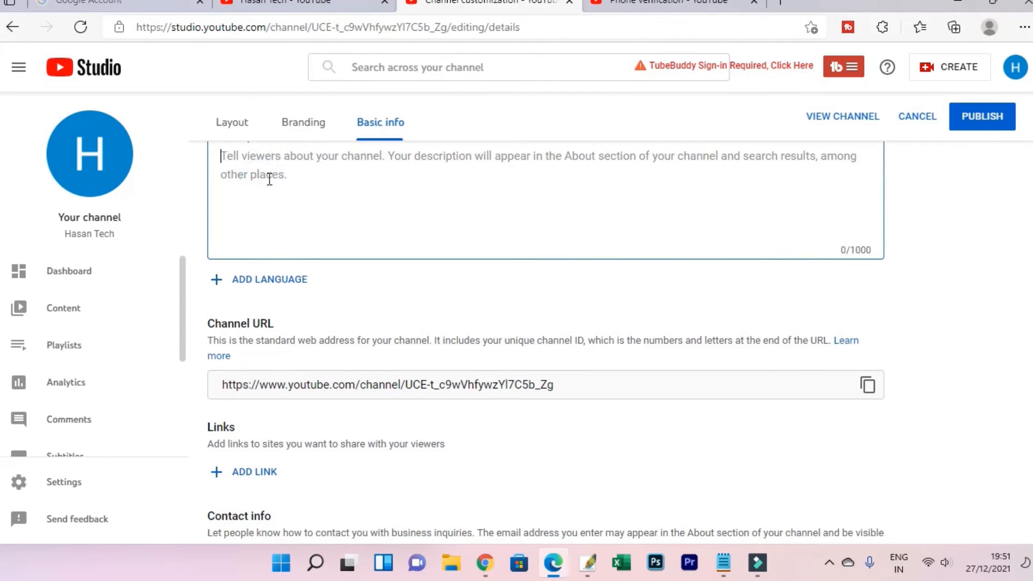
type("HASAN TECH\" is  Tech - based YouTube channel .here you will find quality tech  tutorials,  reviews, unboxing & much more . 👍 Subscribe now & stay connected.")
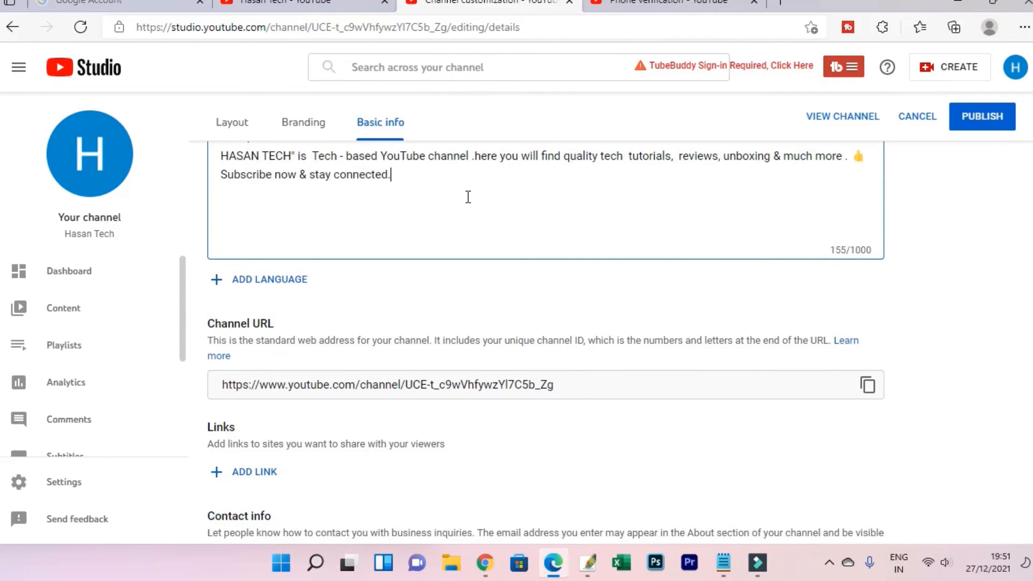
scroll(450, 220, "down", 2)
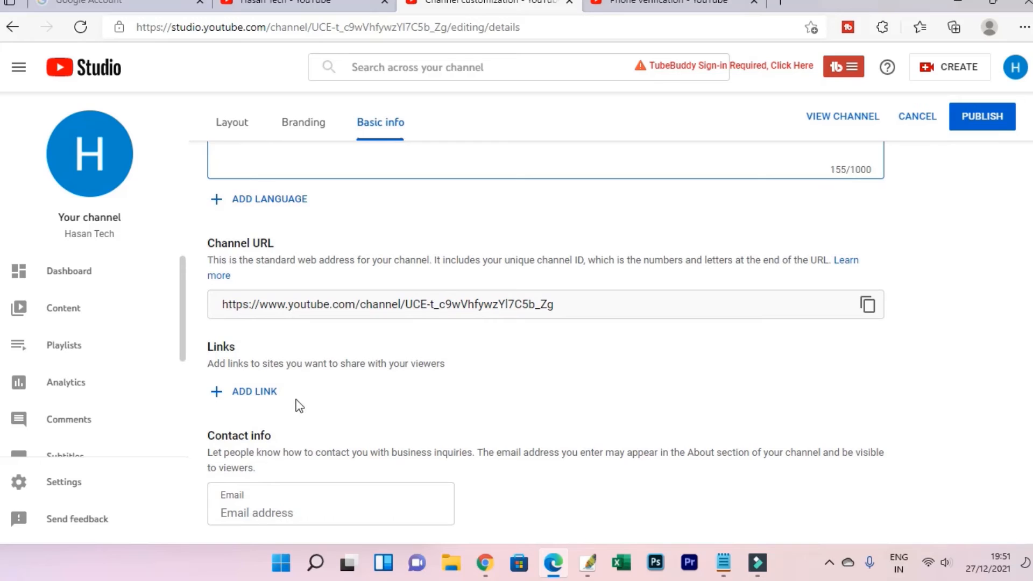
left_click(329, 383)
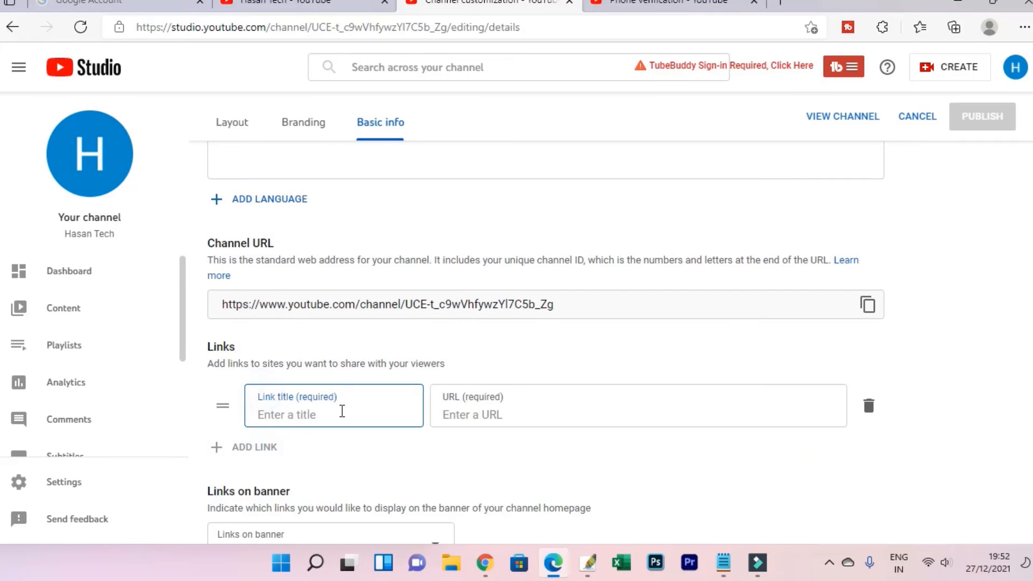
type("Facebook")
left_click(510, 408)
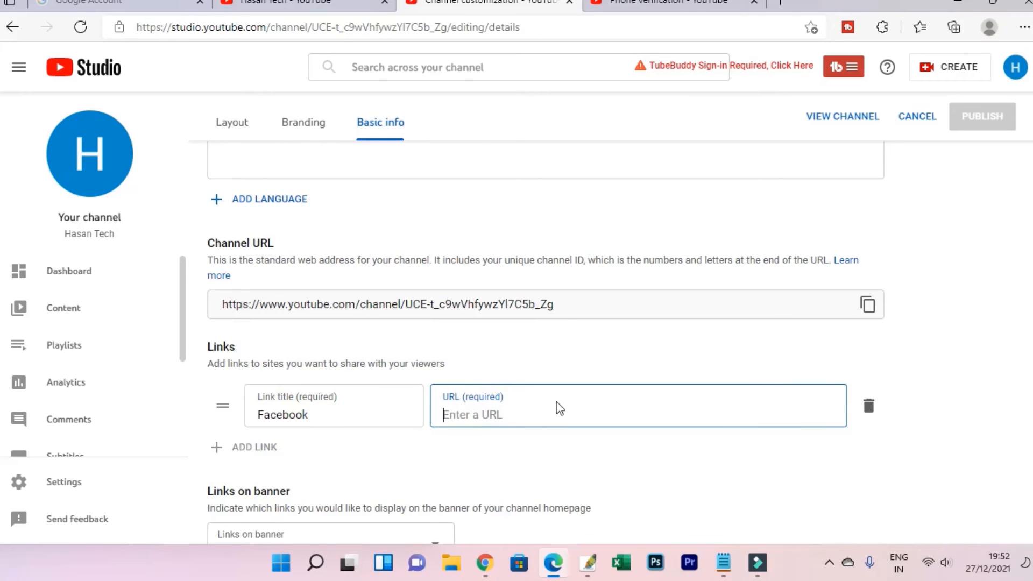
scroll(716, 292, "up", 3)
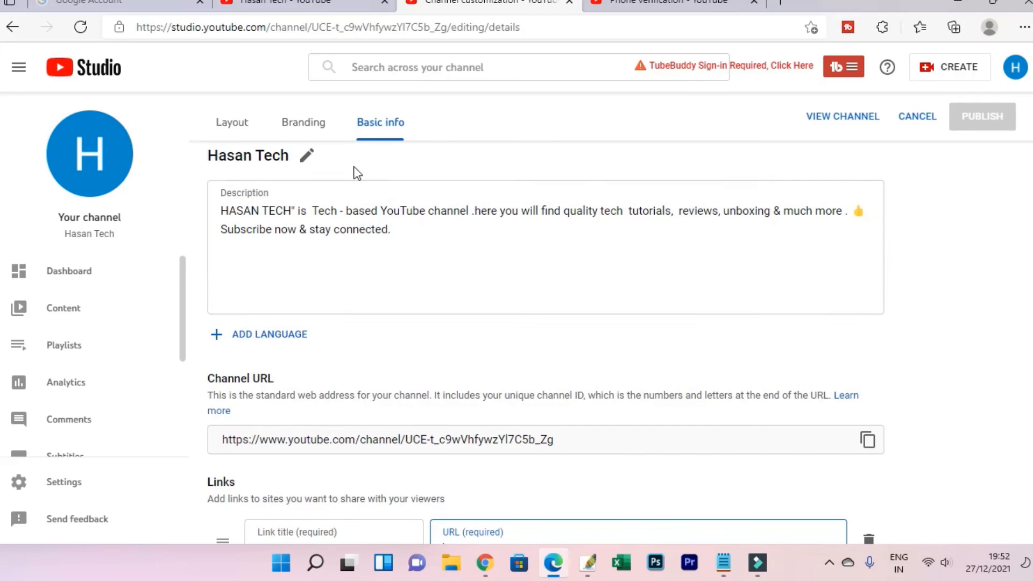
scroll(396, 229, "down", 1)
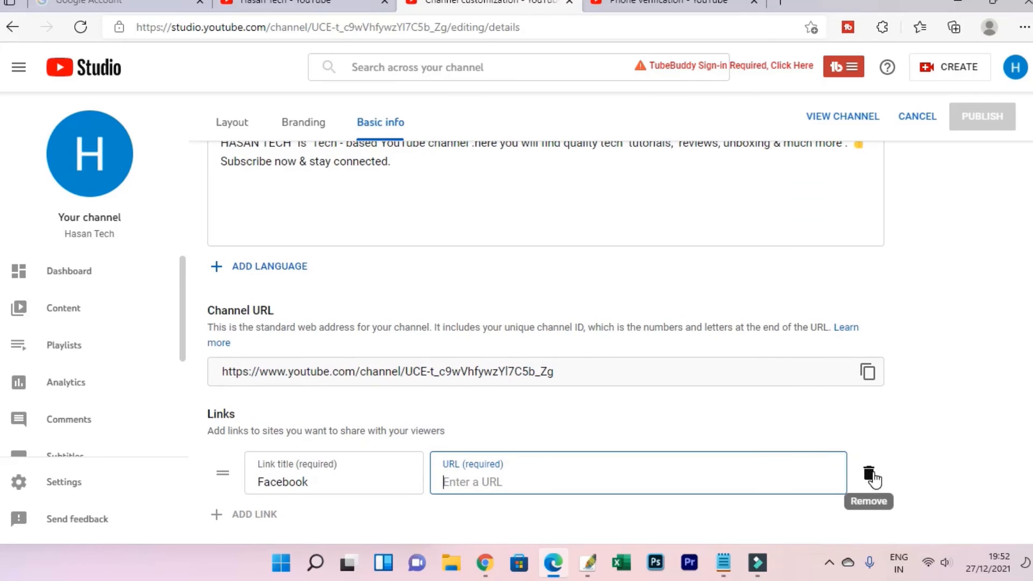
left_click(869, 474)
Review the branding images, publish the channel customization changes, and open the channel's public page.
left_click(301, 122)
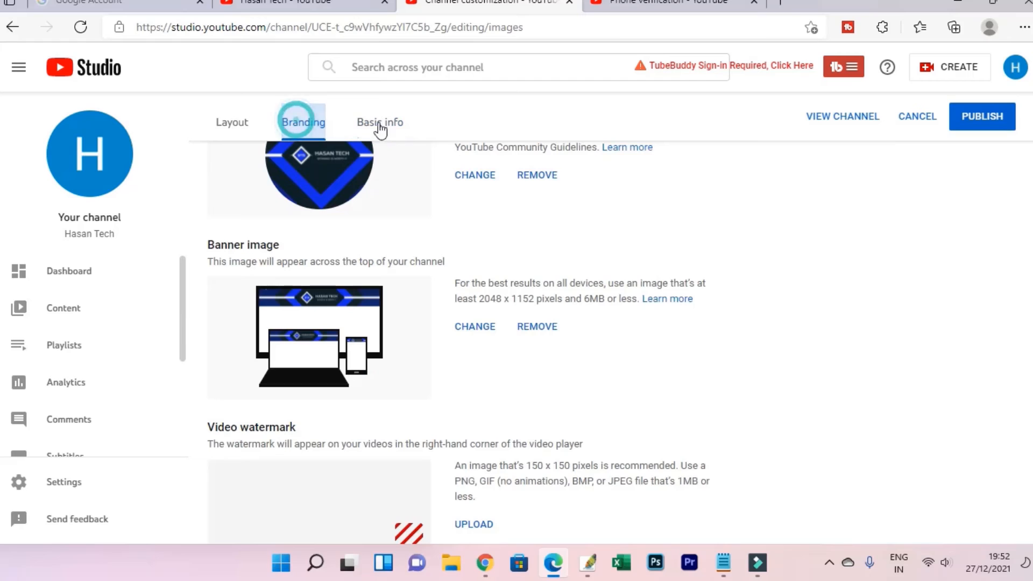
scroll(377, 215, "up", 2)
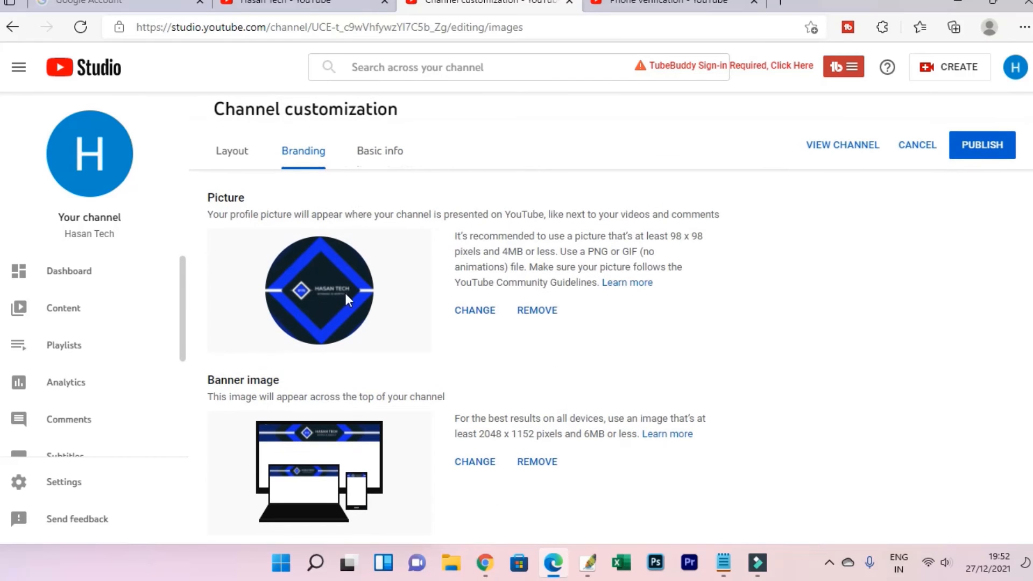
left_click(999, 151)
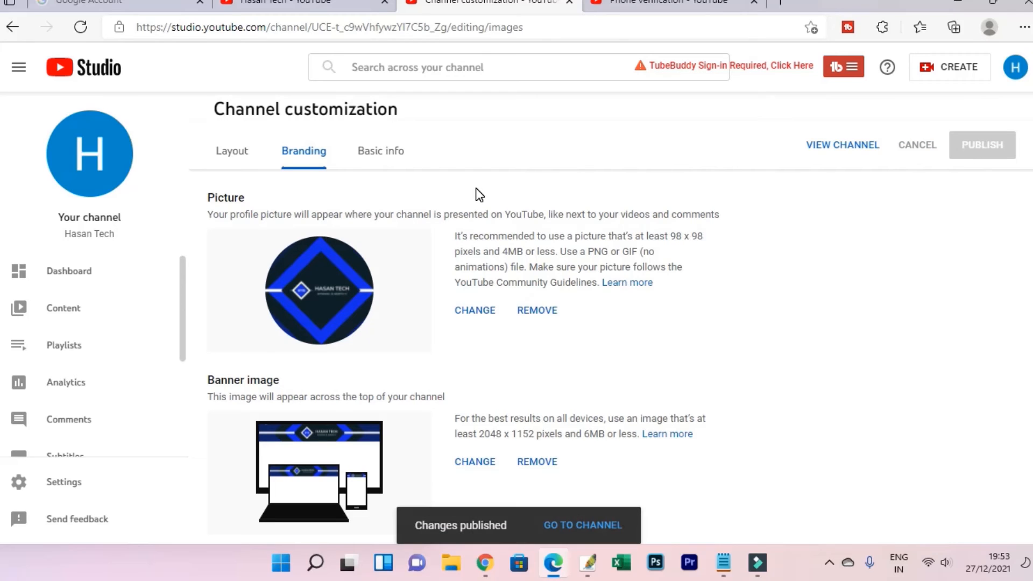
left_click(1006, 78)
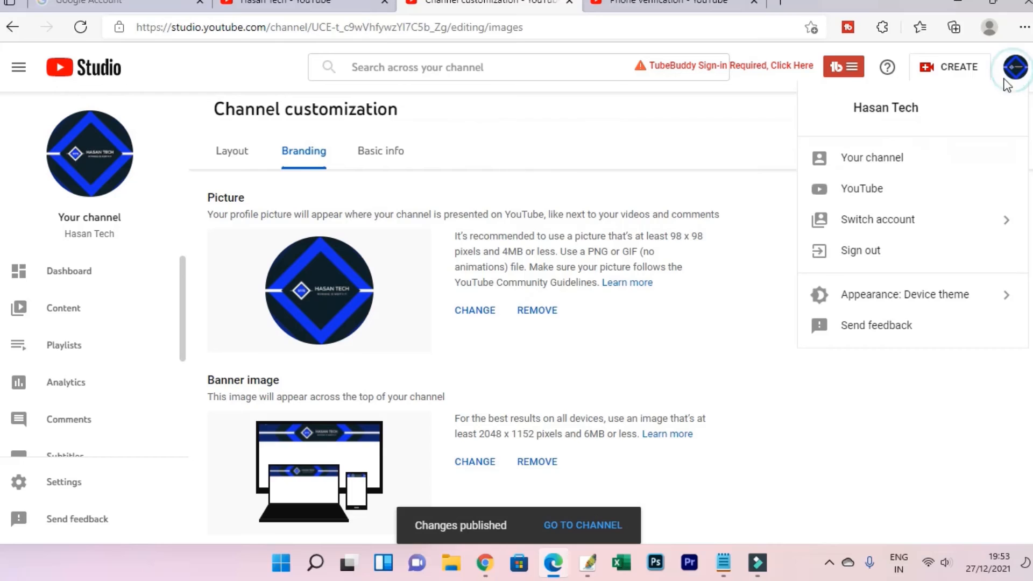
left_click(873, 161)
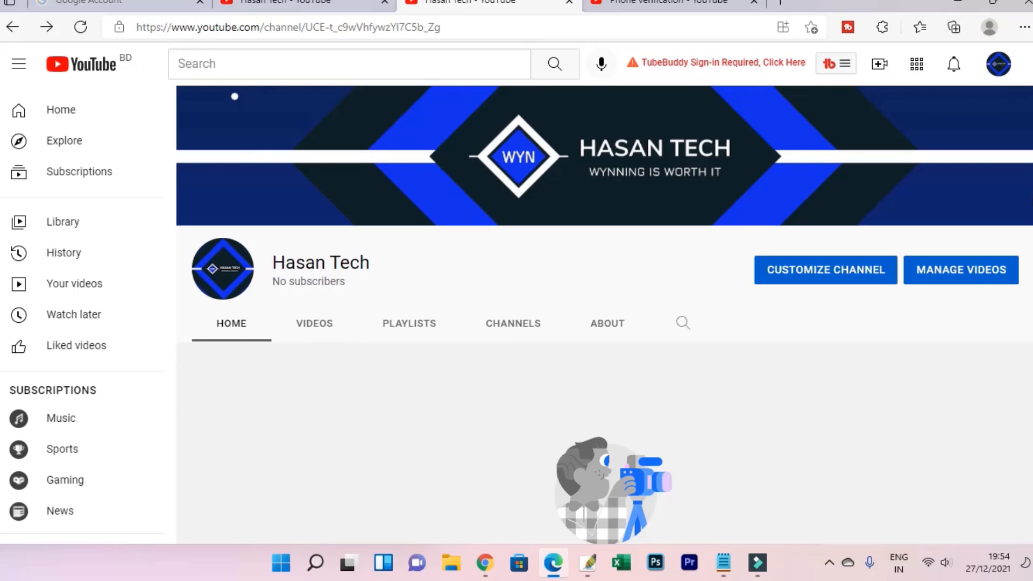
Open the YouTube account settings and go to the channel's status and features.
left_click(998, 64)
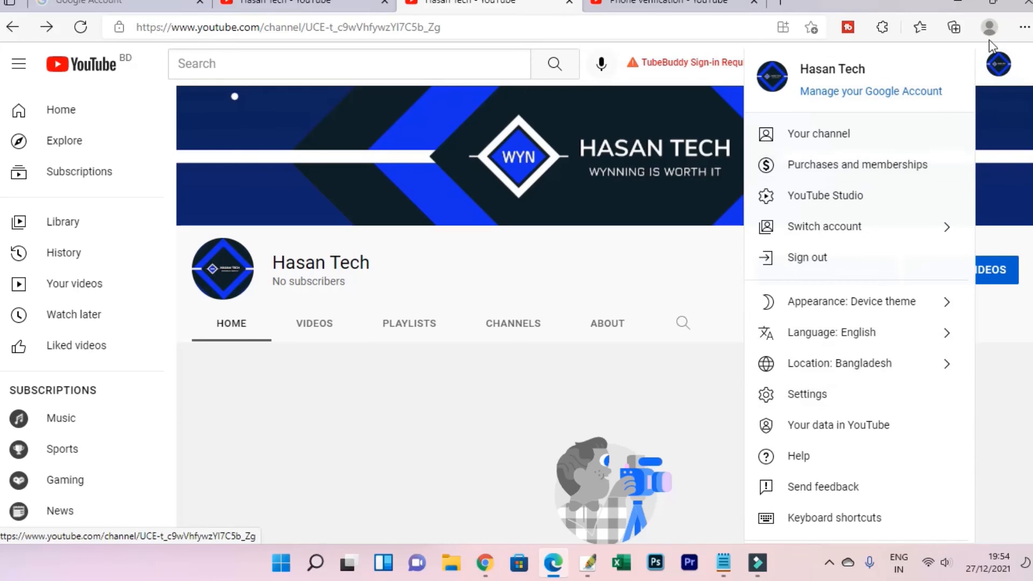
left_click(840, 399)
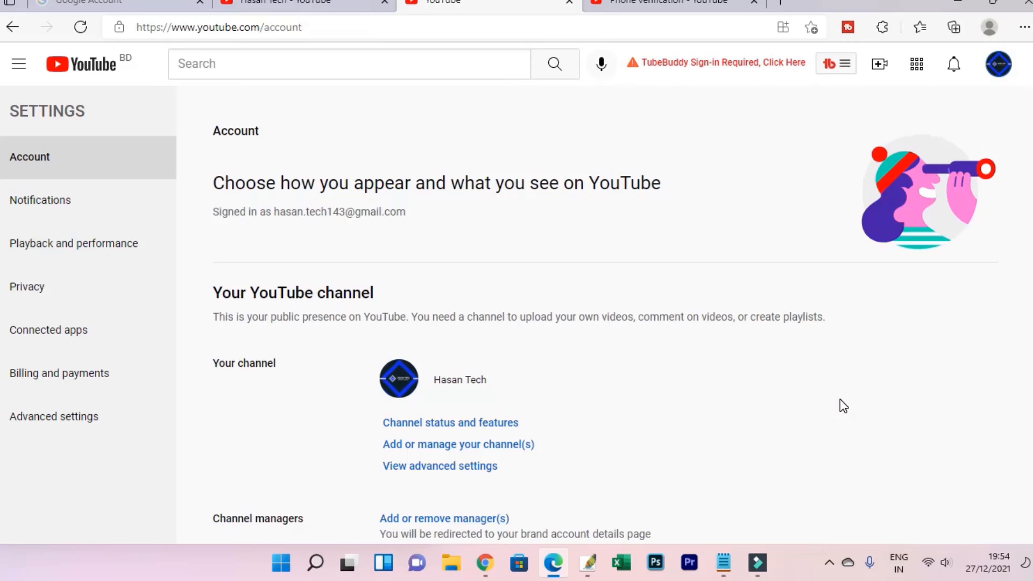
left_click(468, 425)
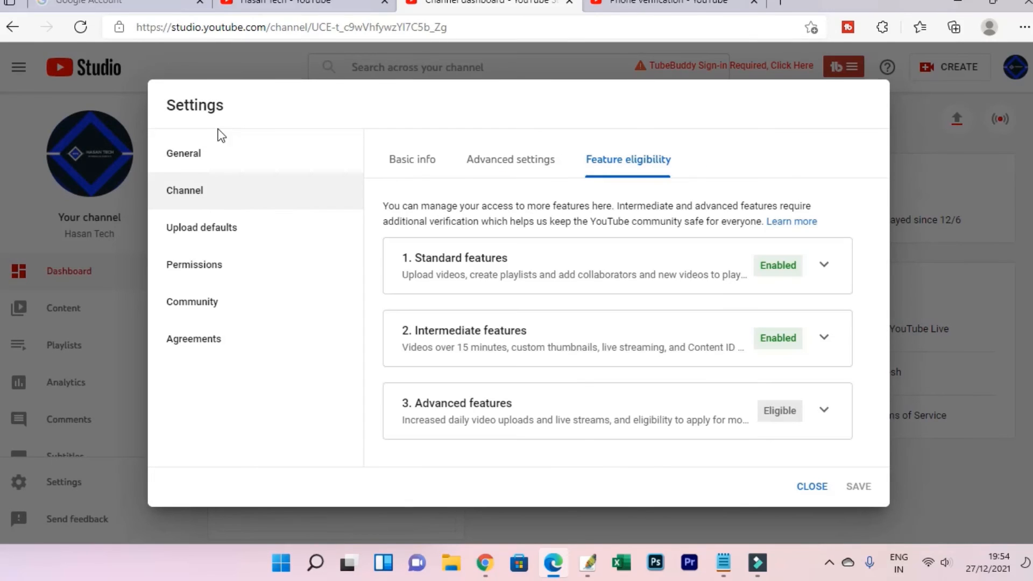
Set the channel's audience as not made for kids in its advanced settings and save the settings.
left_click(188, 145)
left_click(193, 195)
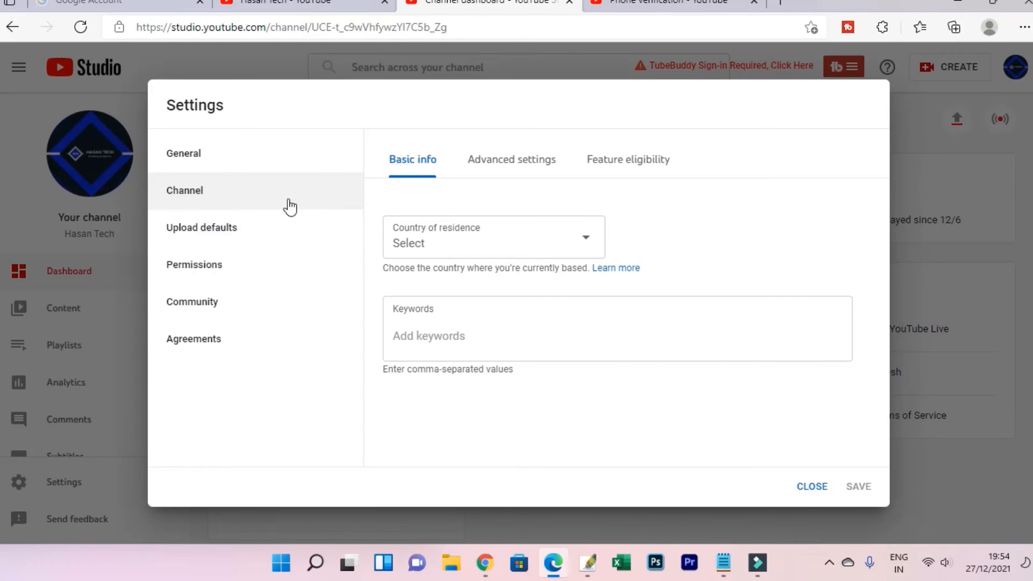
left_click(488, 169)
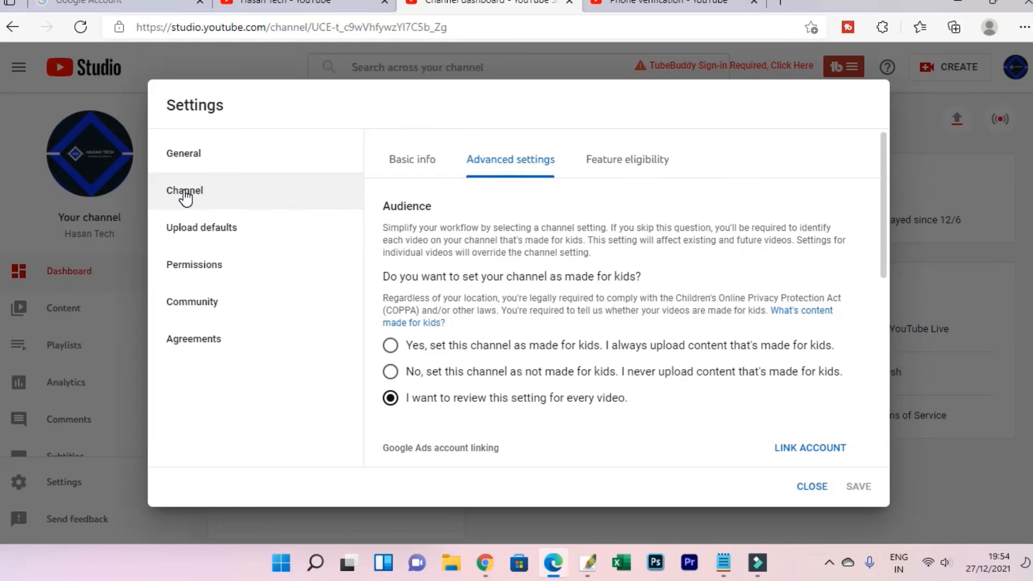
scroll(500, 325, "down", 2)
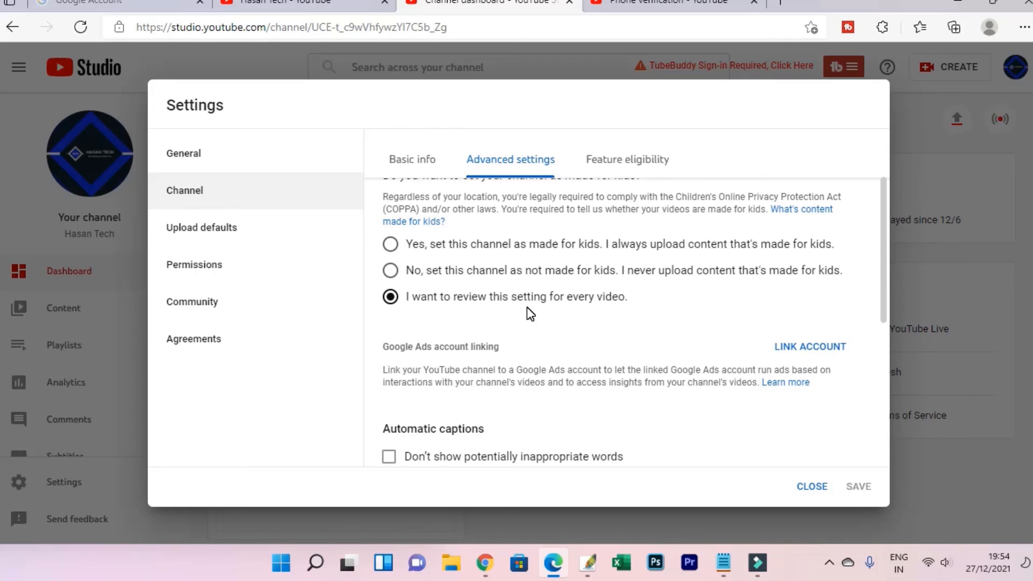
left_click(397, 275)
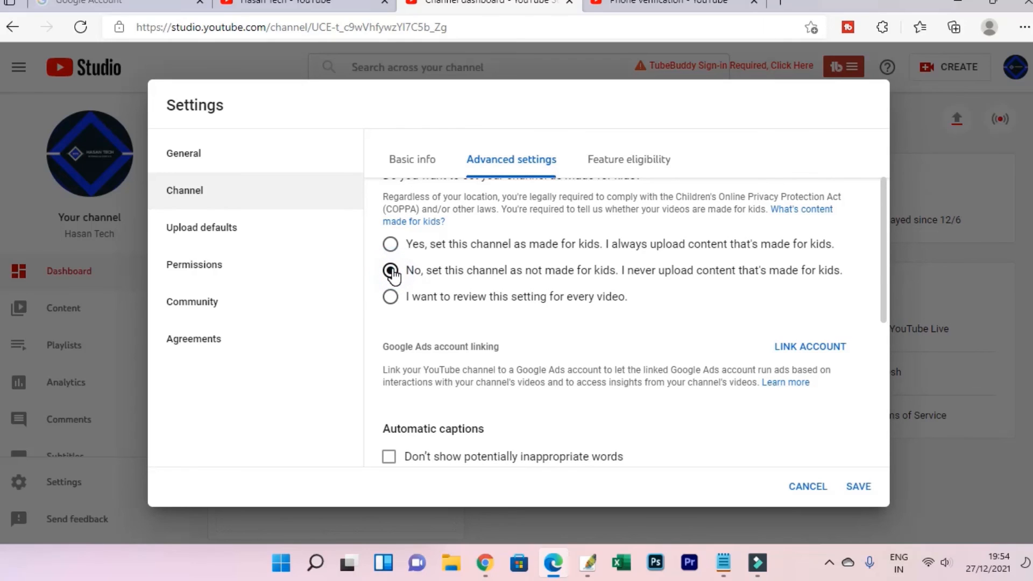
scroll(543, 284, "down", 2)
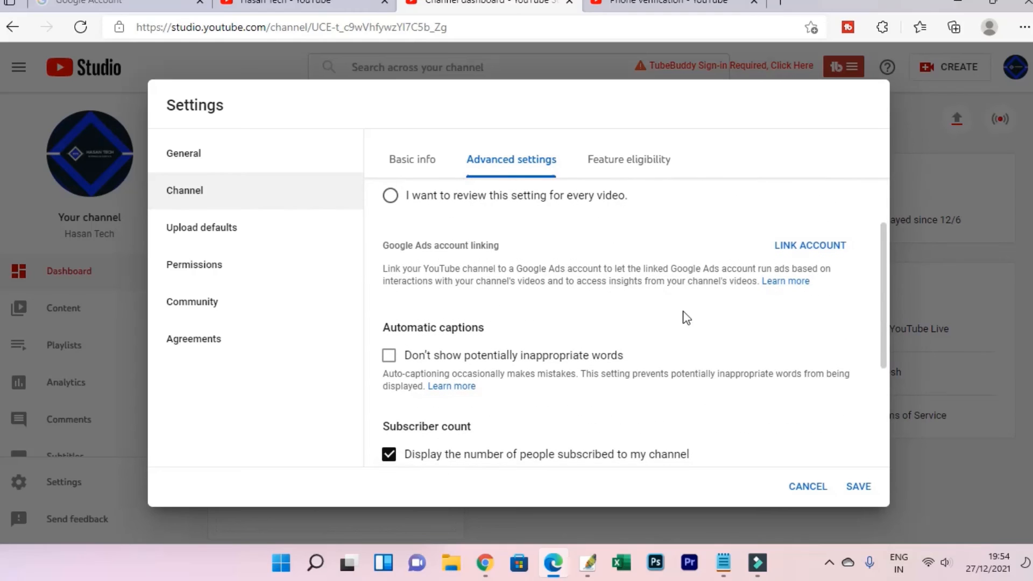
scroll(567, 287, "down", 4)
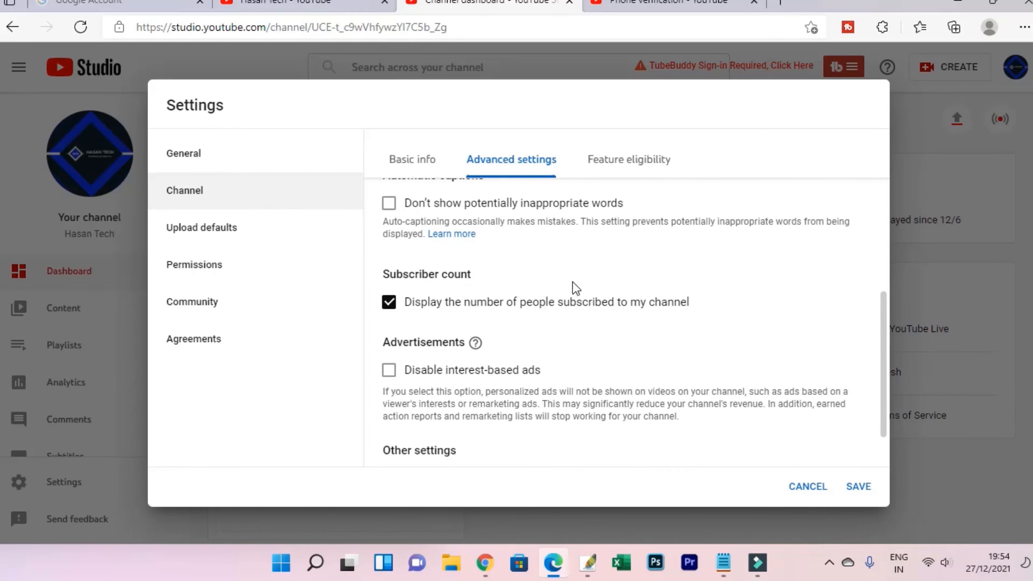
scroll(738, 401, "up", 3)
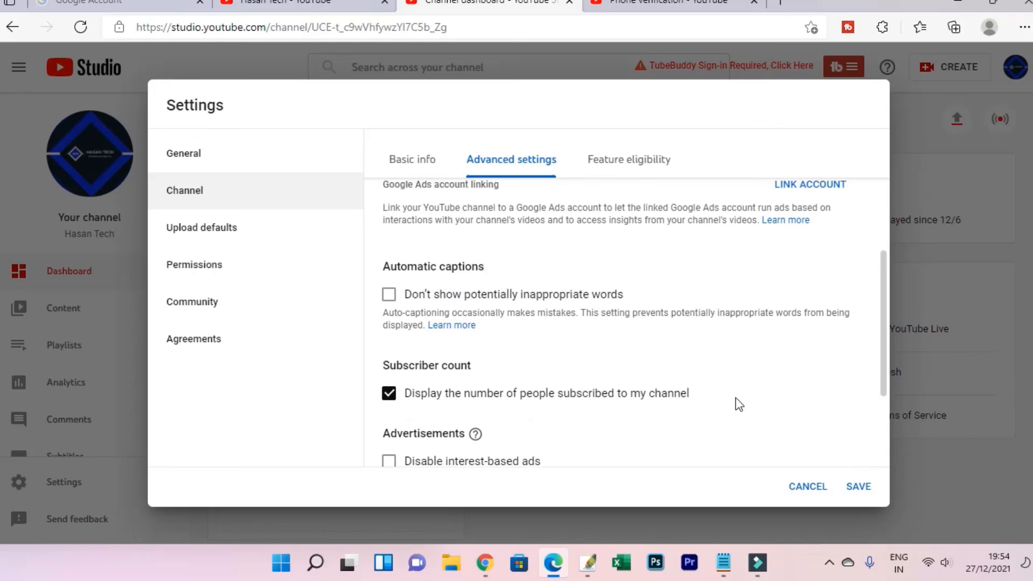
left_click(858, 487)
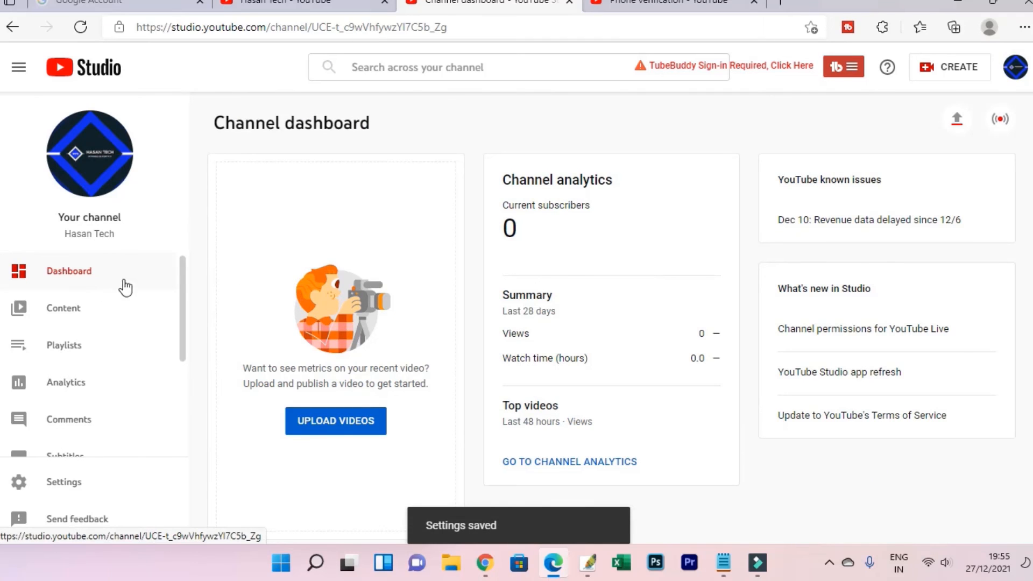
Open the upload defaults in the channel settings and set the default video visibility to Unlisted.
scroll(82, 293, "down", 2)
scroll(88, 377, "down", 3)
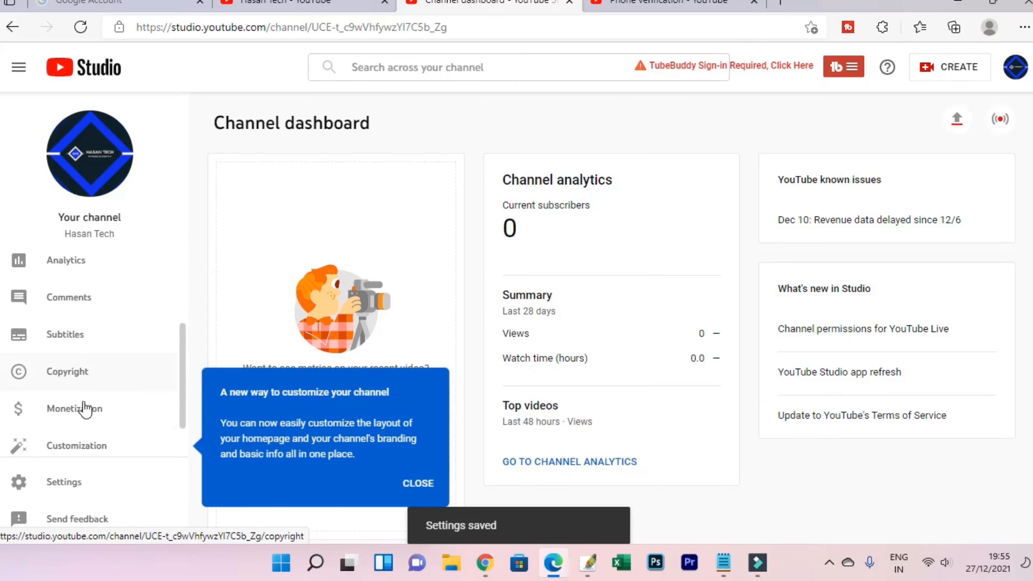
left_click(73, 479)
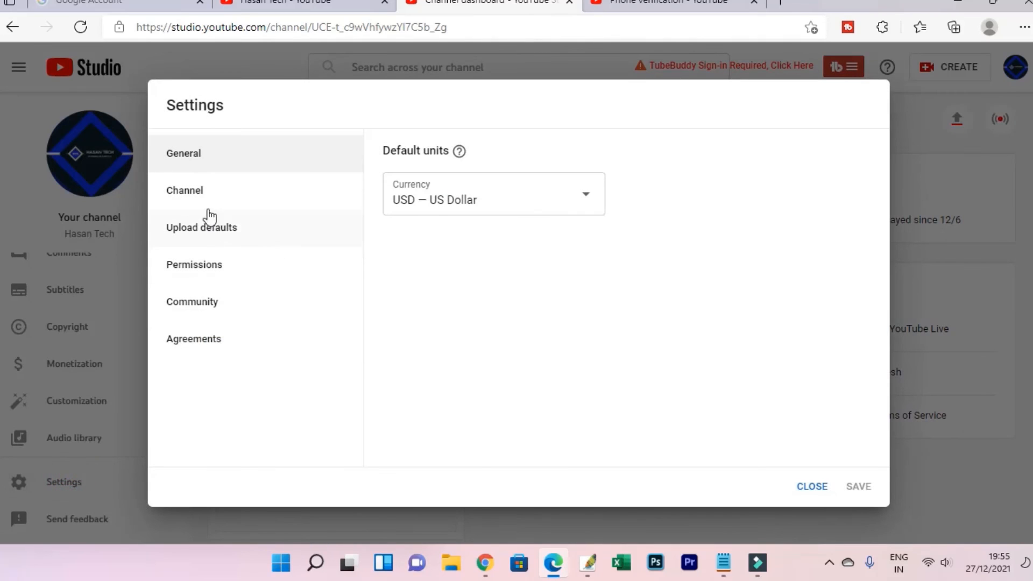
left_click(205, 232)
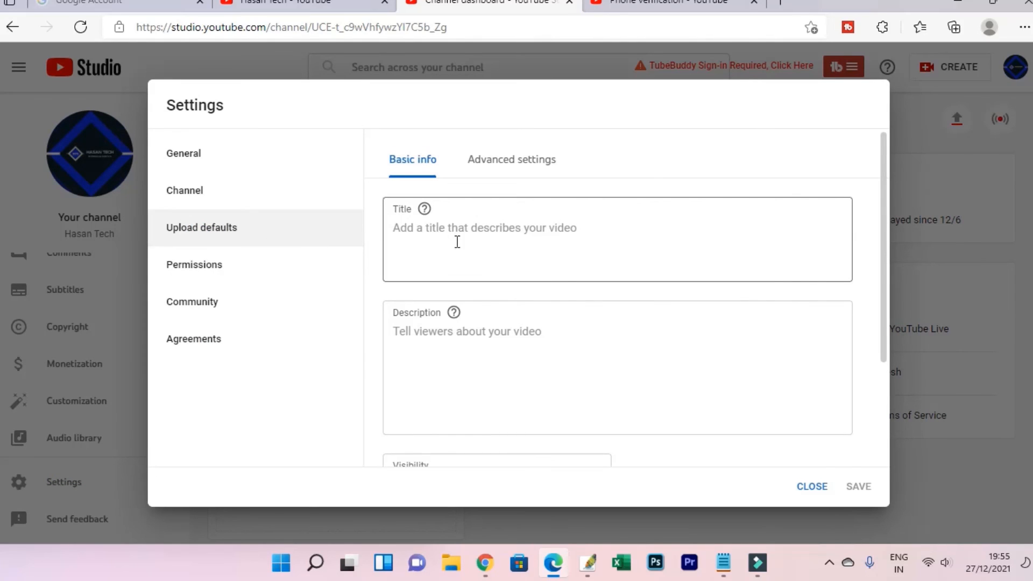
scroll(509, 236, "down", 2)
left_click(511, 264)
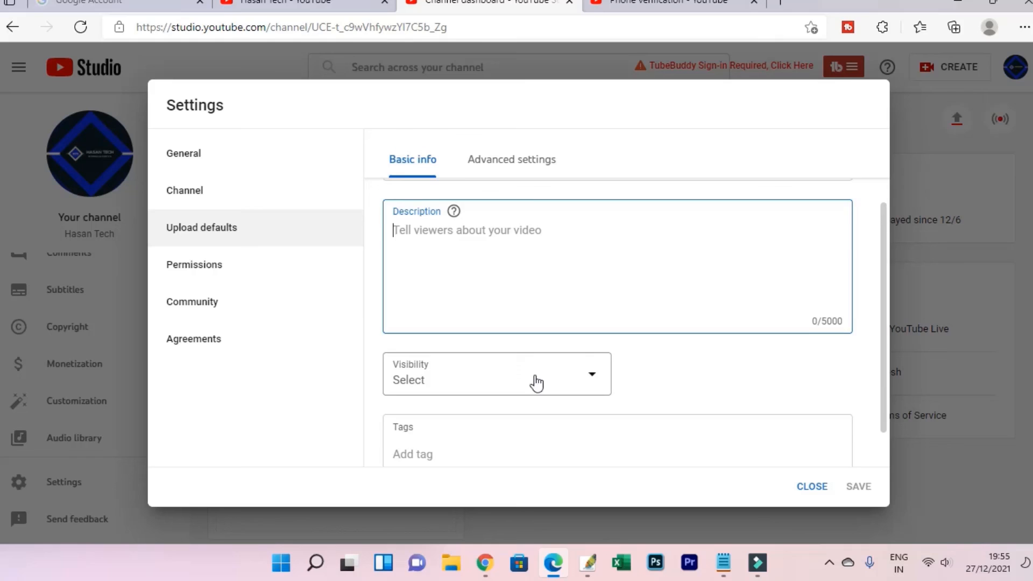
scroll(533, 382, "down", 1)
left_click(577, 332)
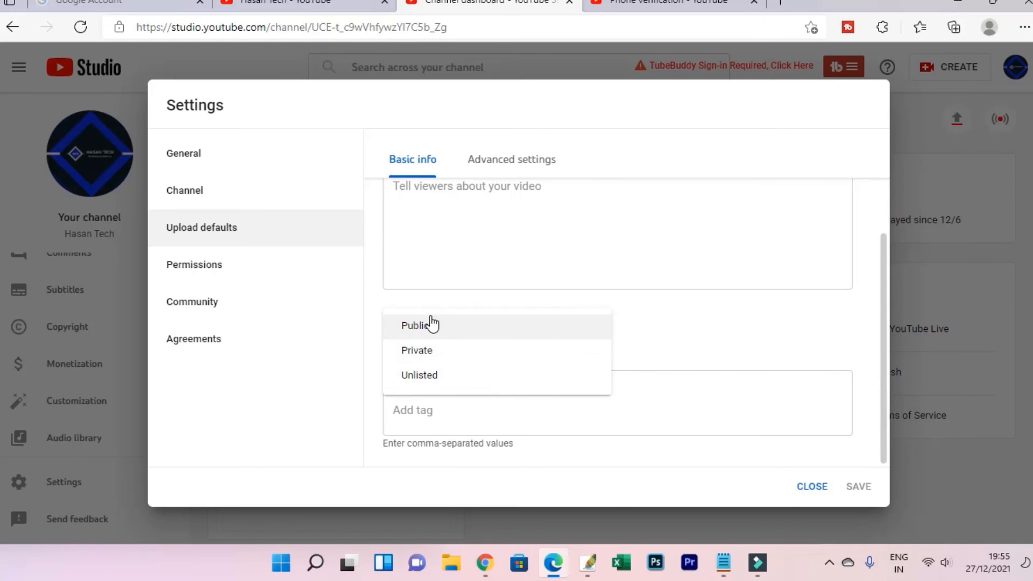
left_click(423, 374)
Add the default tags Hasan tech, tech video, tech channel, tutorial, unboxing and review, and save the settings.
left_click(438, 395)
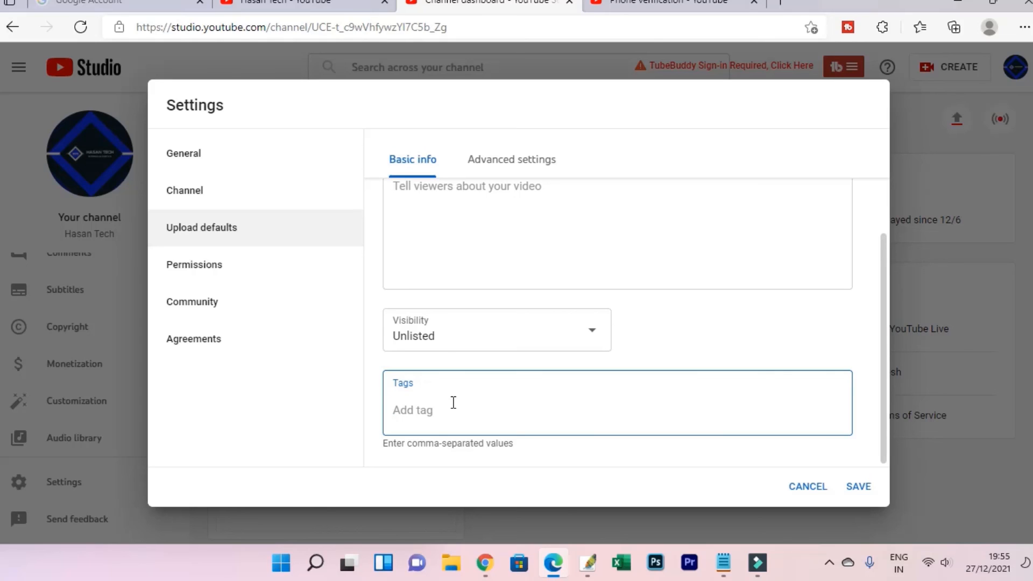
type("Hasan tech")
key("Return")
type("tech vieo ")
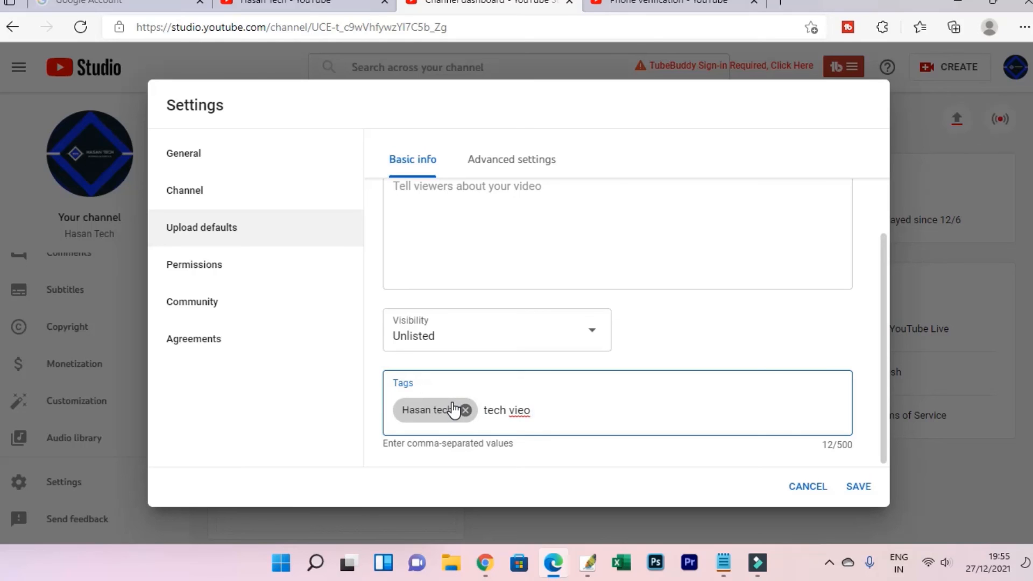
key("BackSpace")
key("BackSpace")
key("BackSpace")
type("deo")
key("Return")
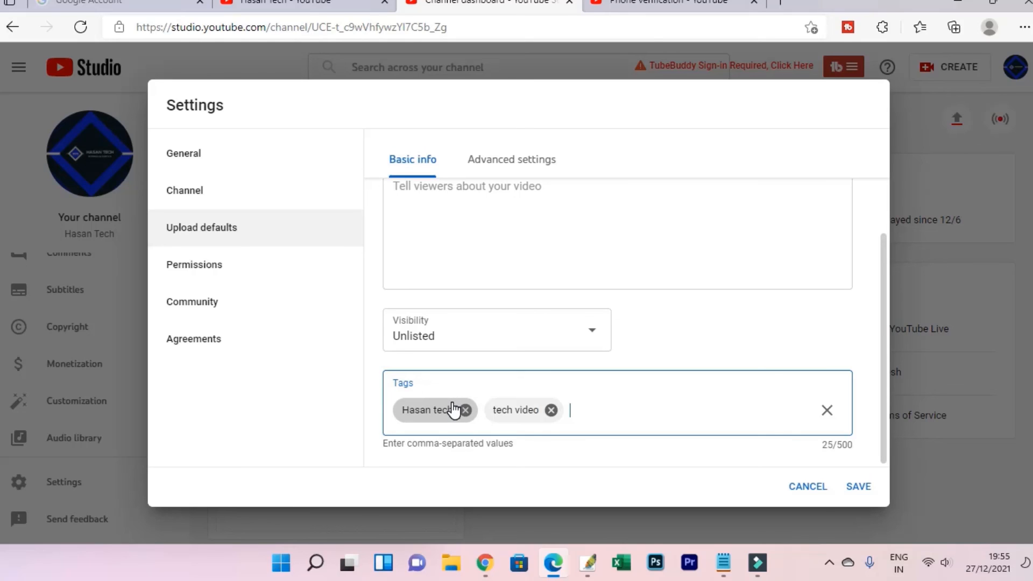
type("t")
type("ech channel")
key("Return")
type("tutorial")
key("Return")
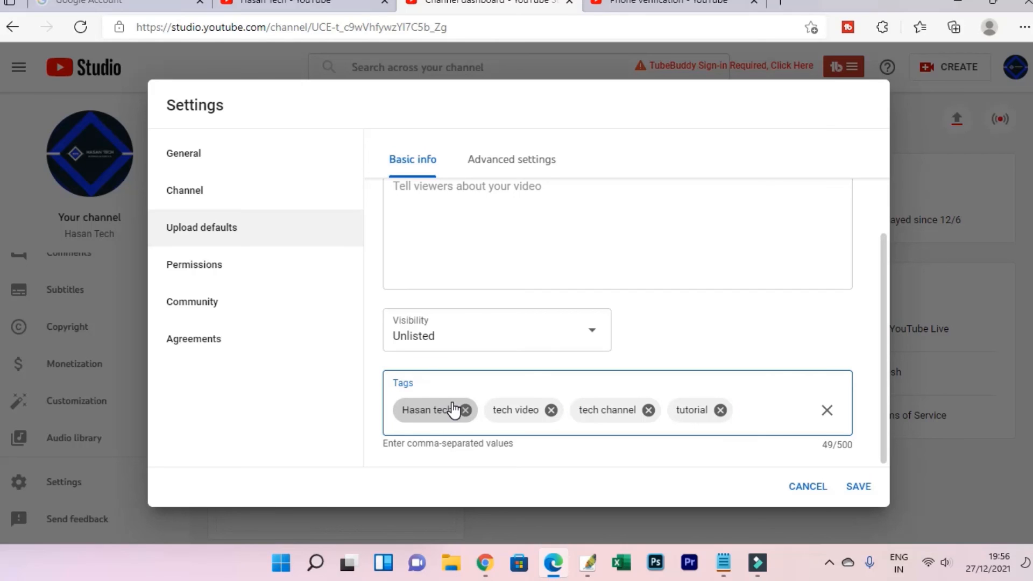
type("unboxing")
key("Return")
type("review")
key("Return")
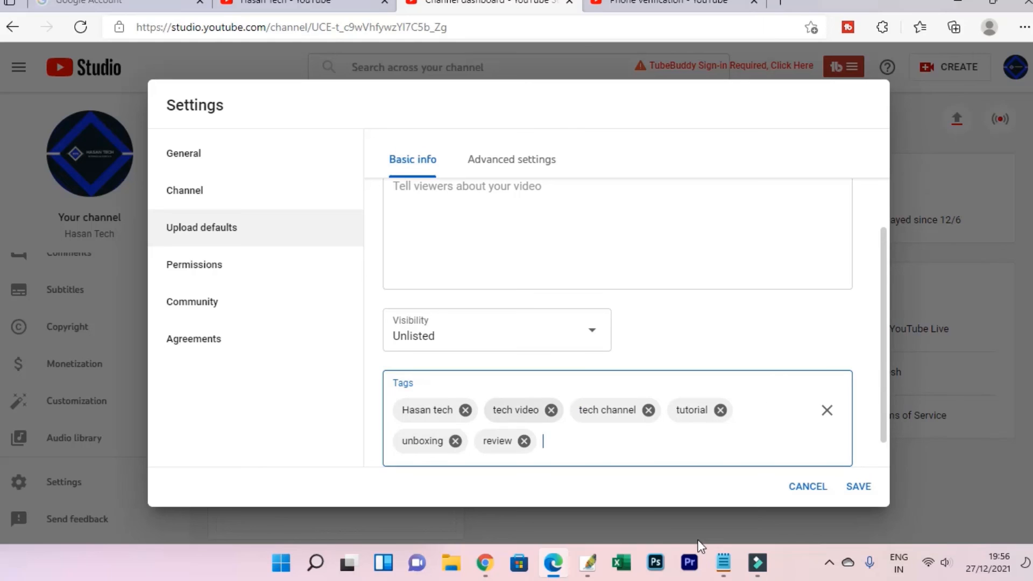
left_click(855, 486)
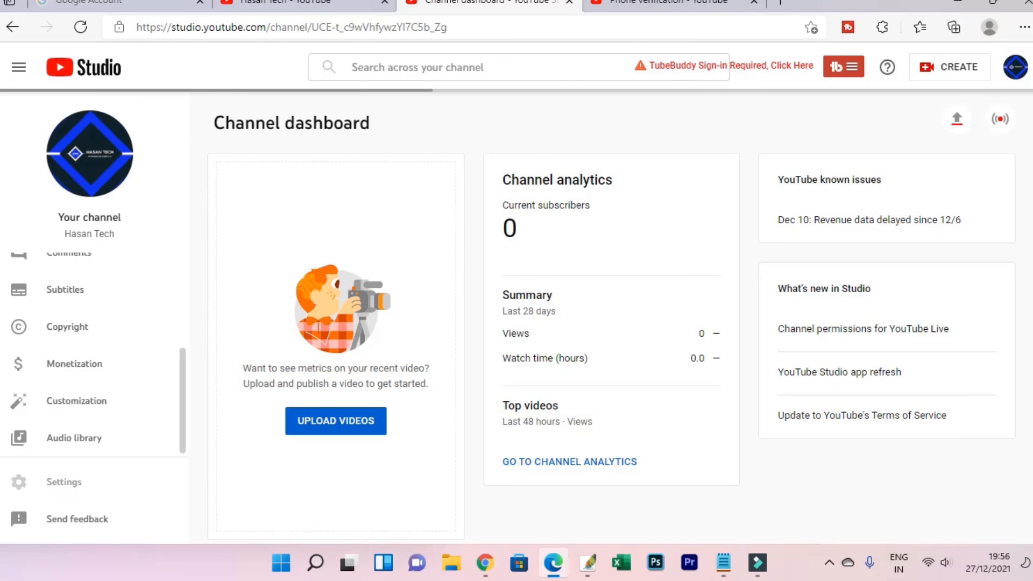
Open the channel's public page from the account options and view its list of videos.
left_click(1014, 68)
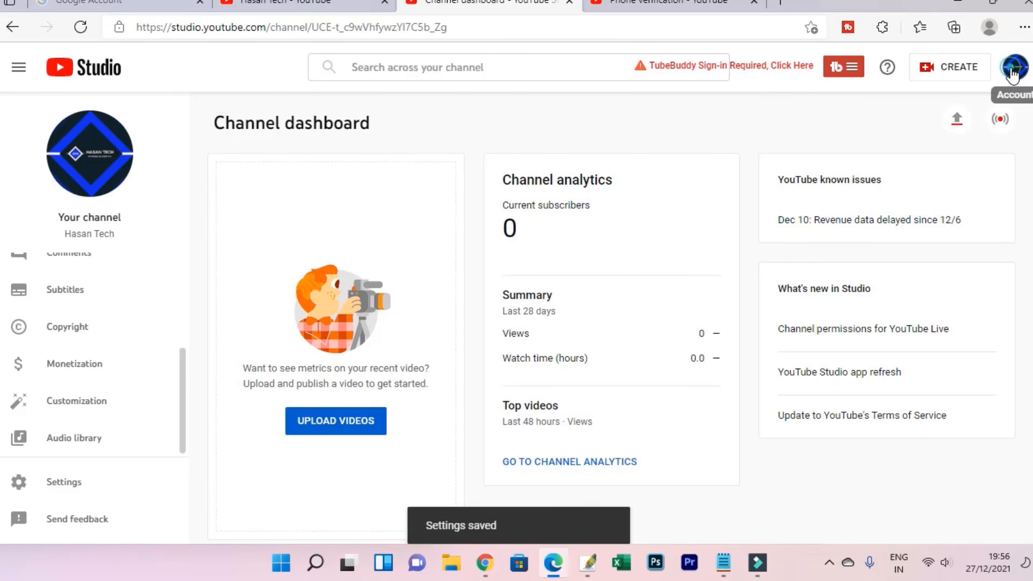
left_click(890, 160)
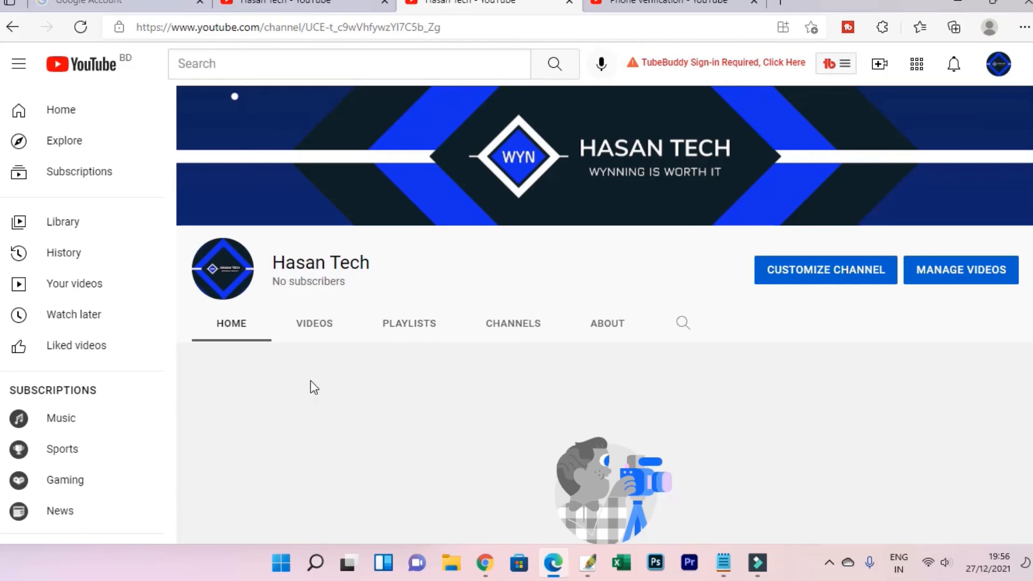
left_click(955, 277)
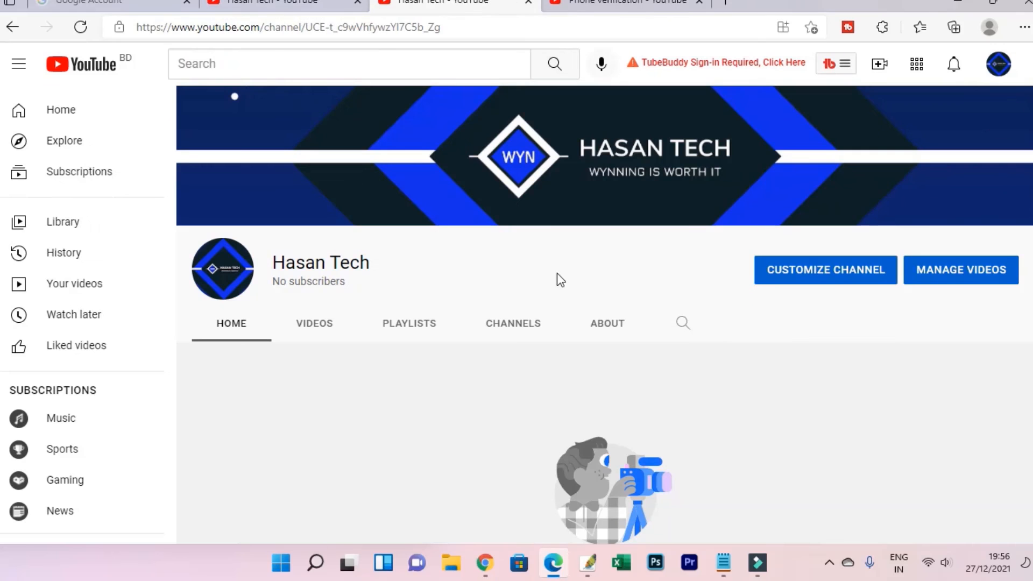
left_click(315, 325)
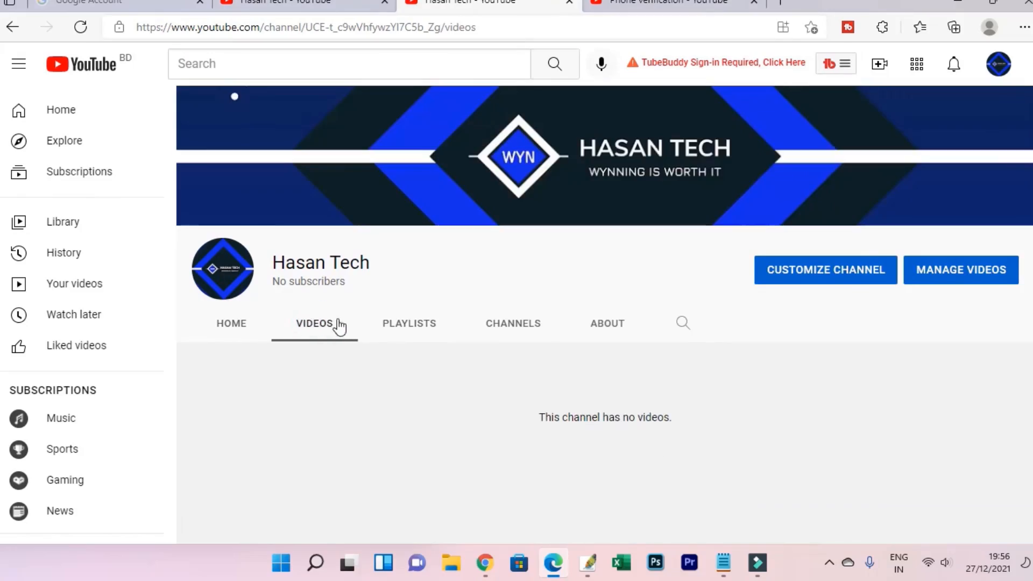